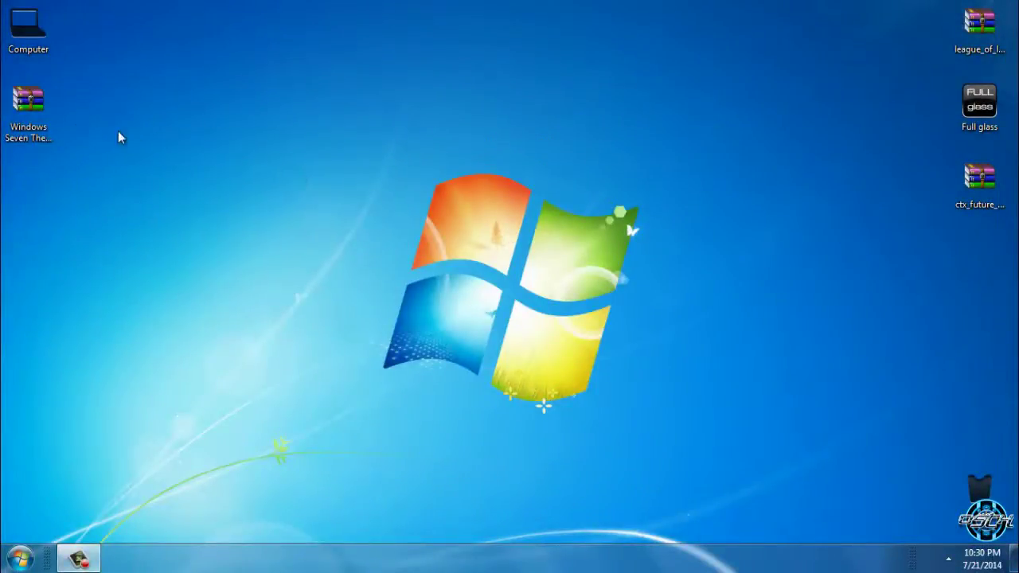
left_click(28, 103)
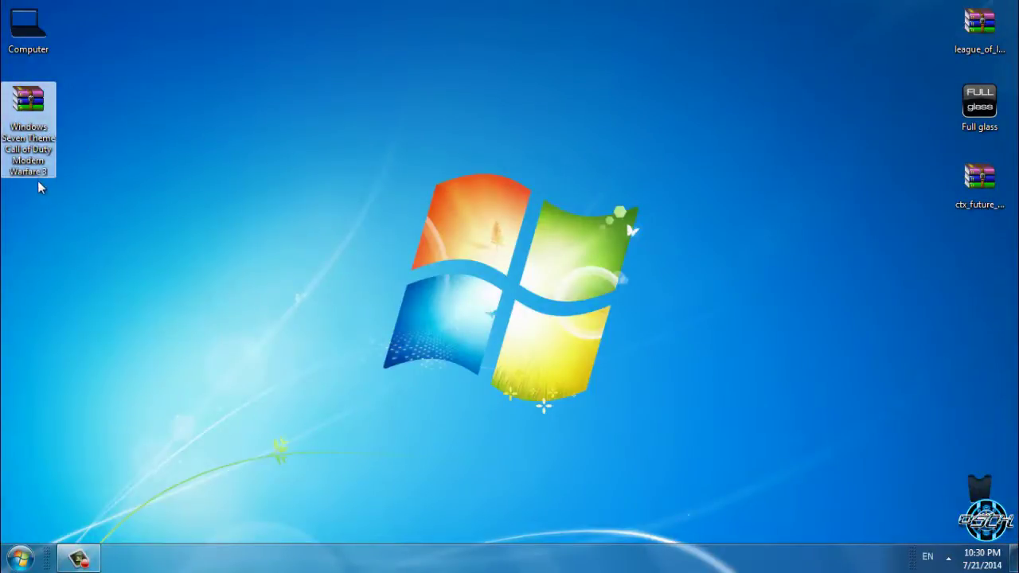
right_click(83, 140)
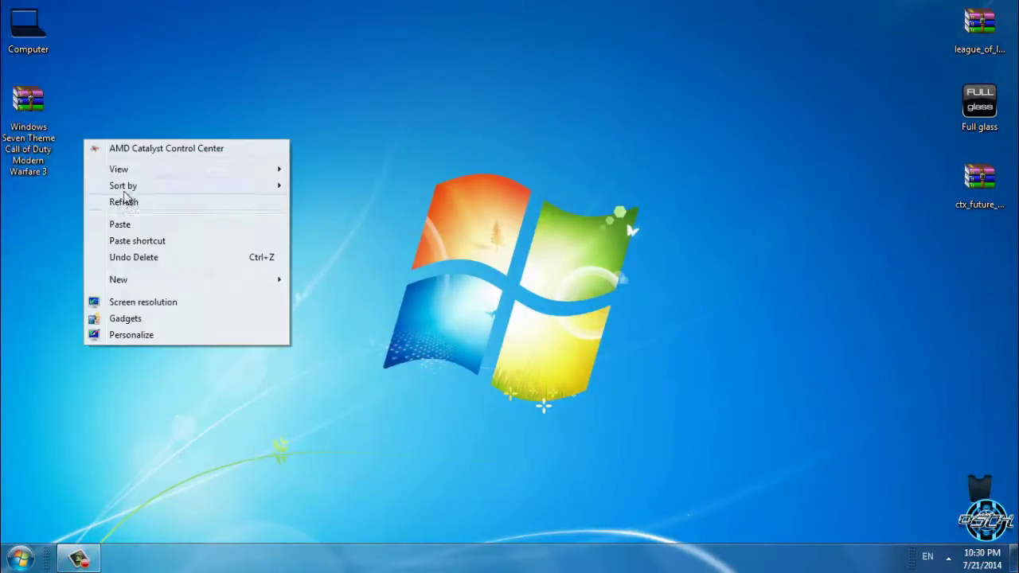
left_click(126, 199)
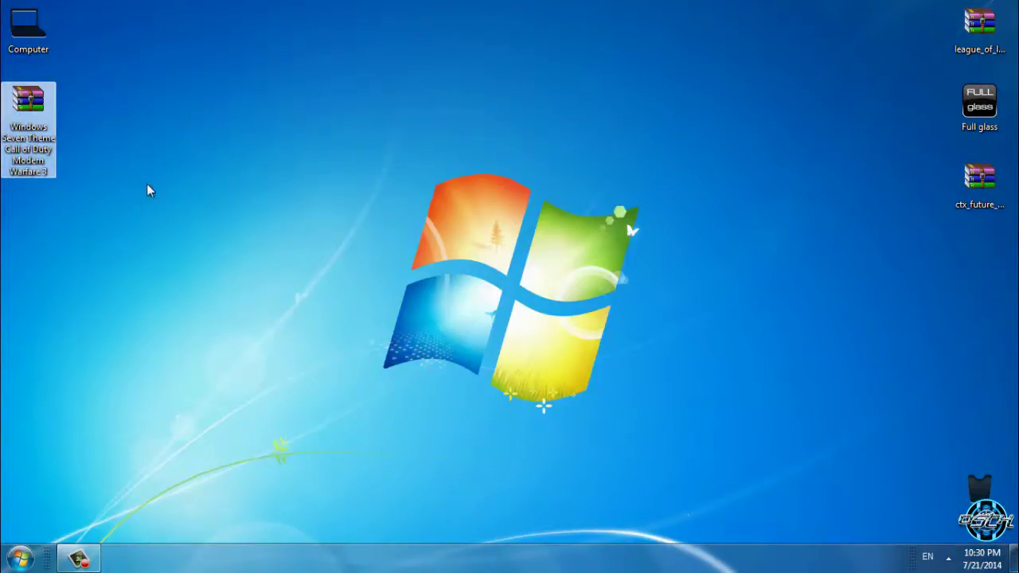
right_click(130, 169)
left_click(183, 231)
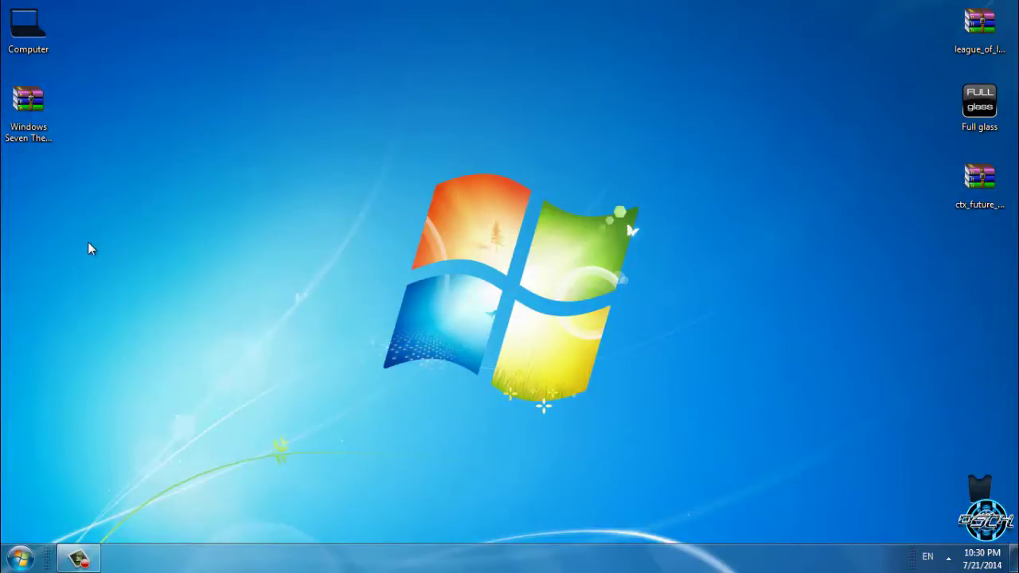
left_click(53, 113)
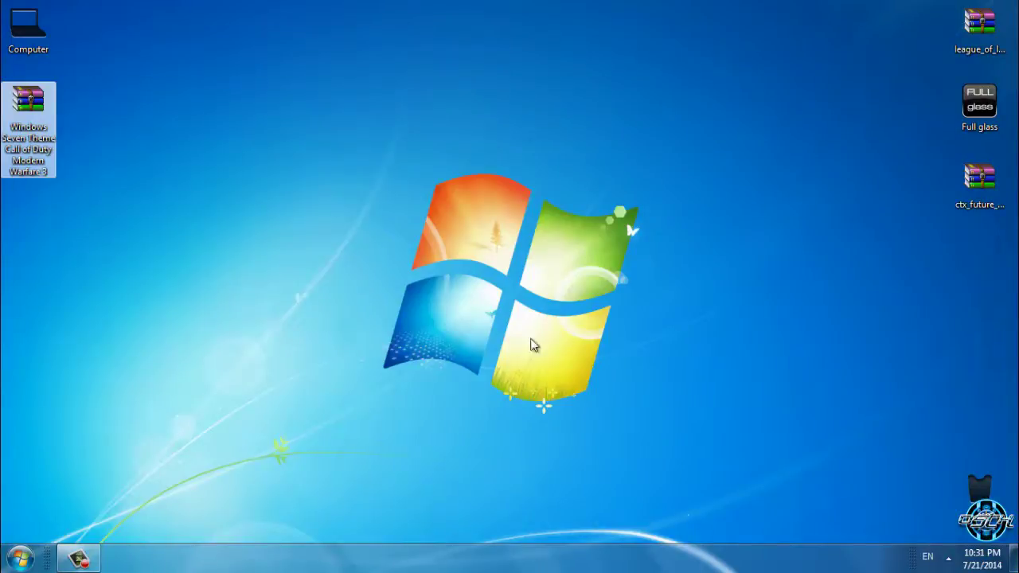
left_click(203, 145)
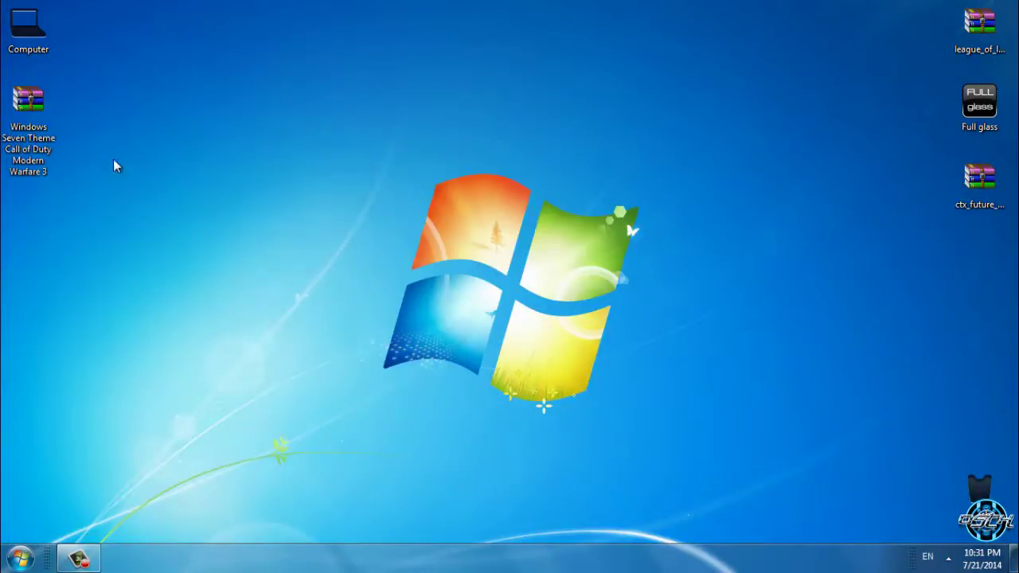
Step: Extract the Windows Seven Theme Call of Duty Modern Warfare 3 archive into its own folder on the desktop
left_click(14, 125)
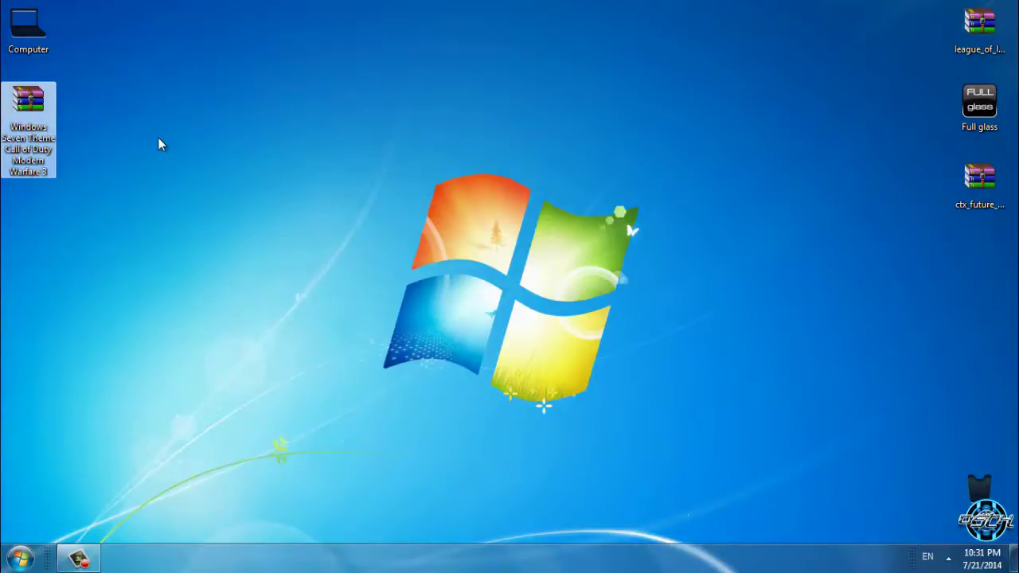
right_click(40, 113)
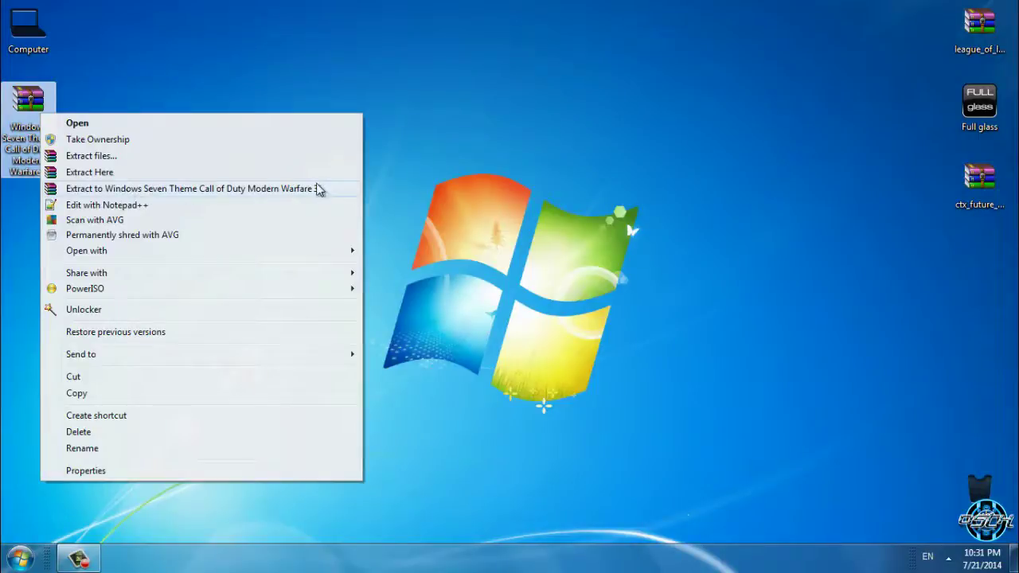
left_click(193, 190)
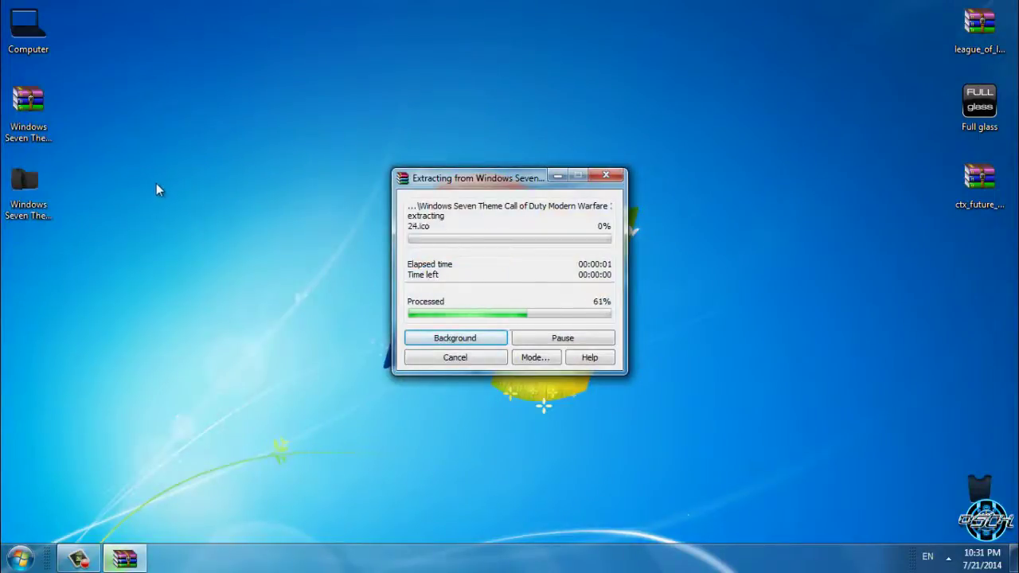
Step: Open the extracted theme folder through to its Enjoy ;o) subfolder and open the screen-shot1 preview image
double_click(50, 185)
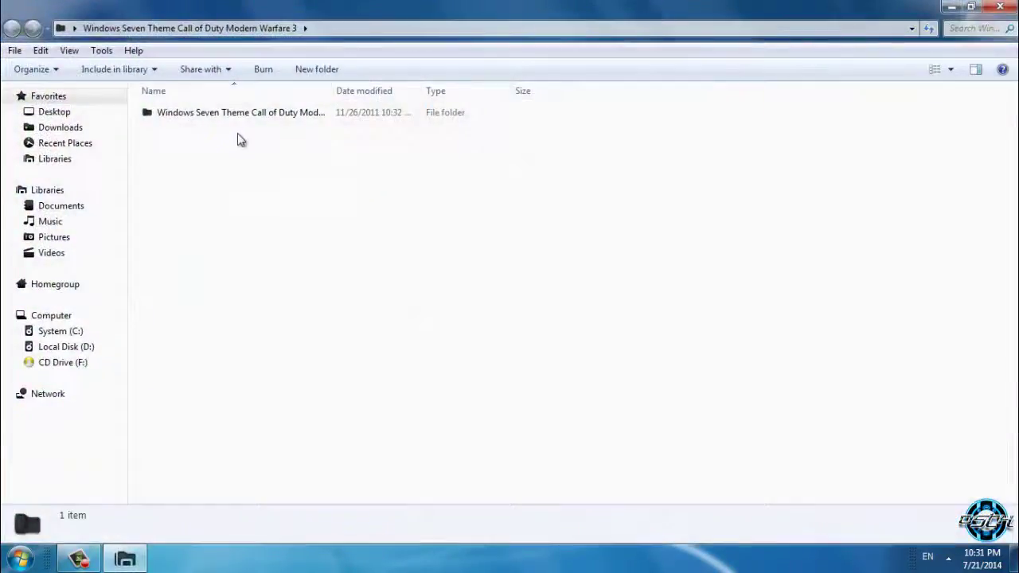
left_click(238, 118)
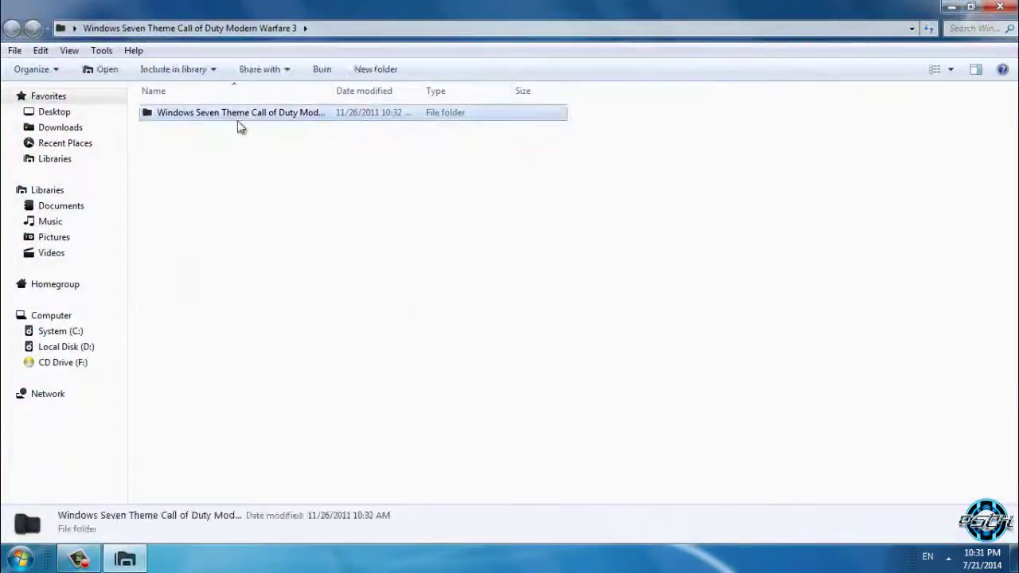
double_click(237, 121)
double_click(237, 121)
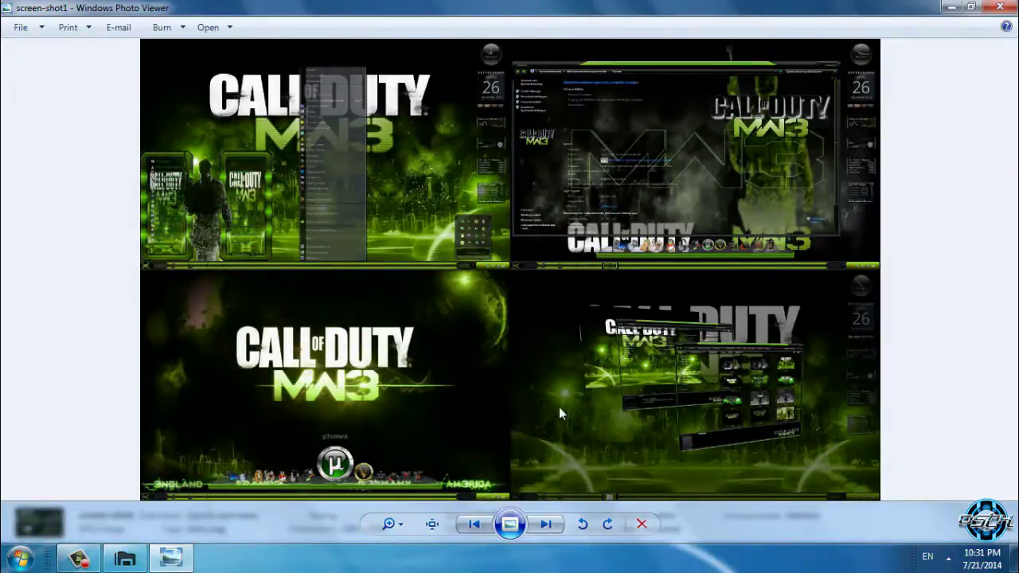
Step: Look through the theme's preview screenshots and close the image viewer
left_click(546, 526)
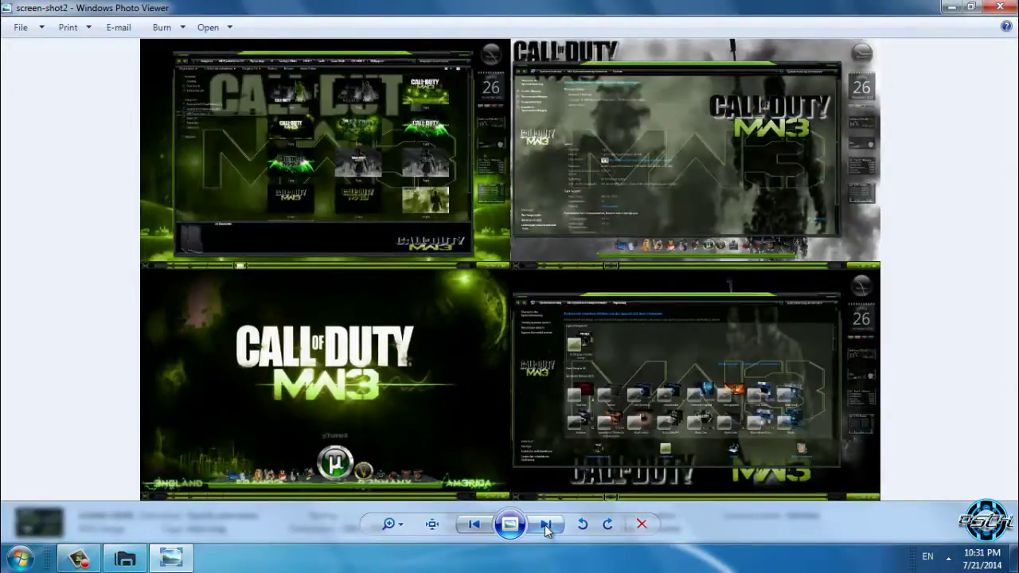
left_click(546, 527)
left_click(546, 527)
left_click(546, 527)
left_click(547, 527)
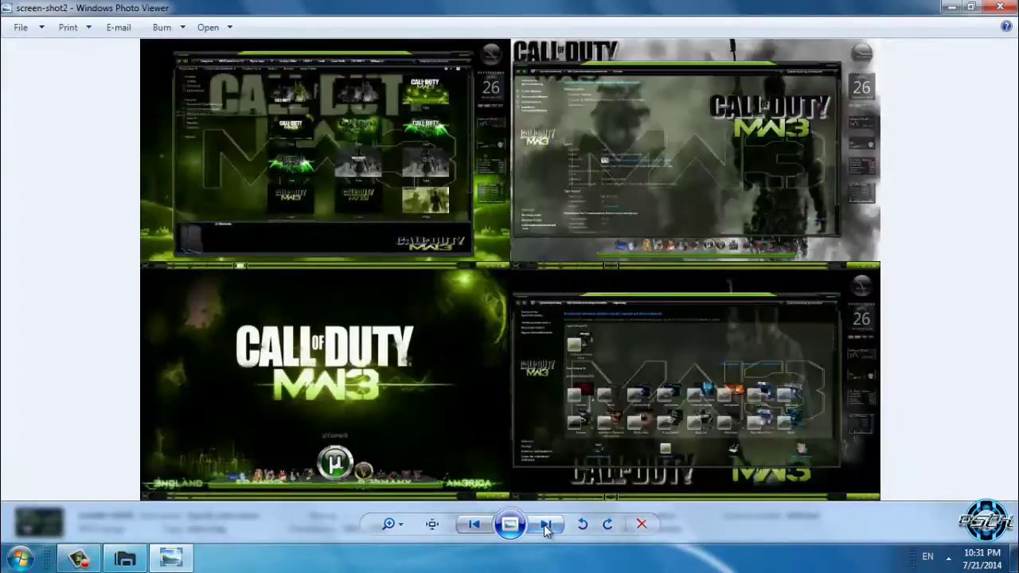
left_click(999, 8)
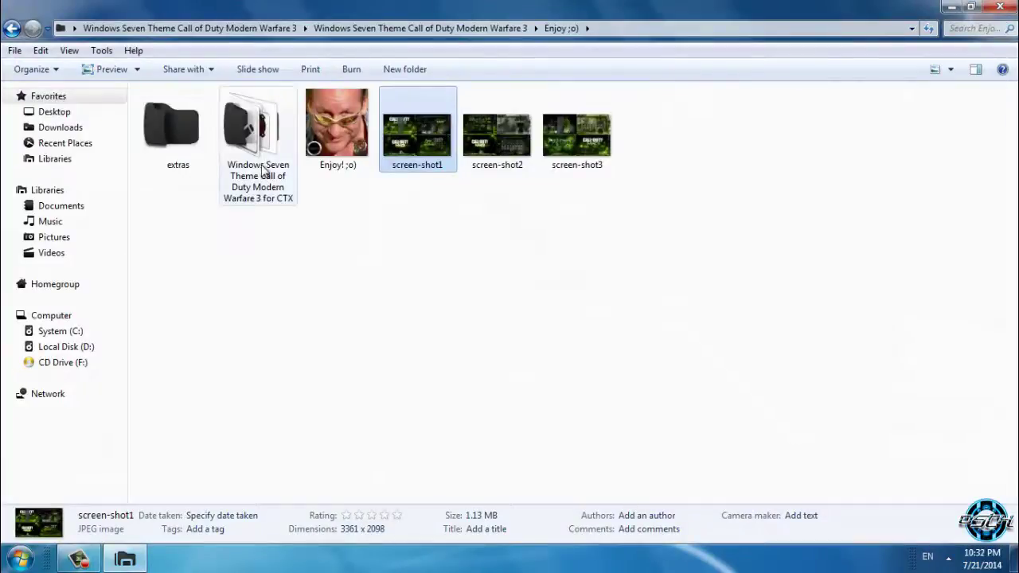
Step: Copy the COD MW3 V.2014 folder and theme file from the Windows Seven Theme Call of Duty Modern Warfare 3 for CTX folder
double_click(269, 185)
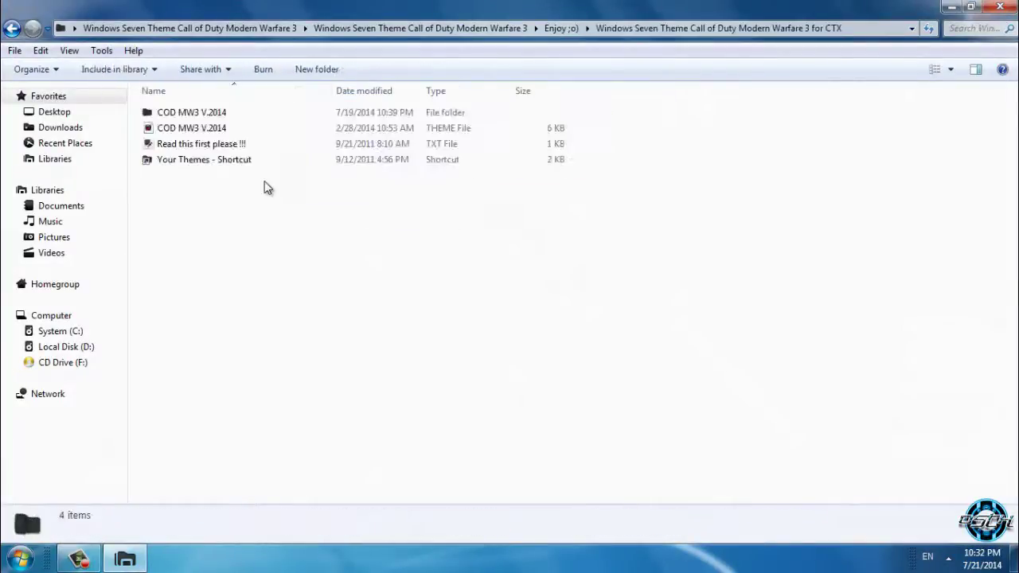
left_click(223, 111)
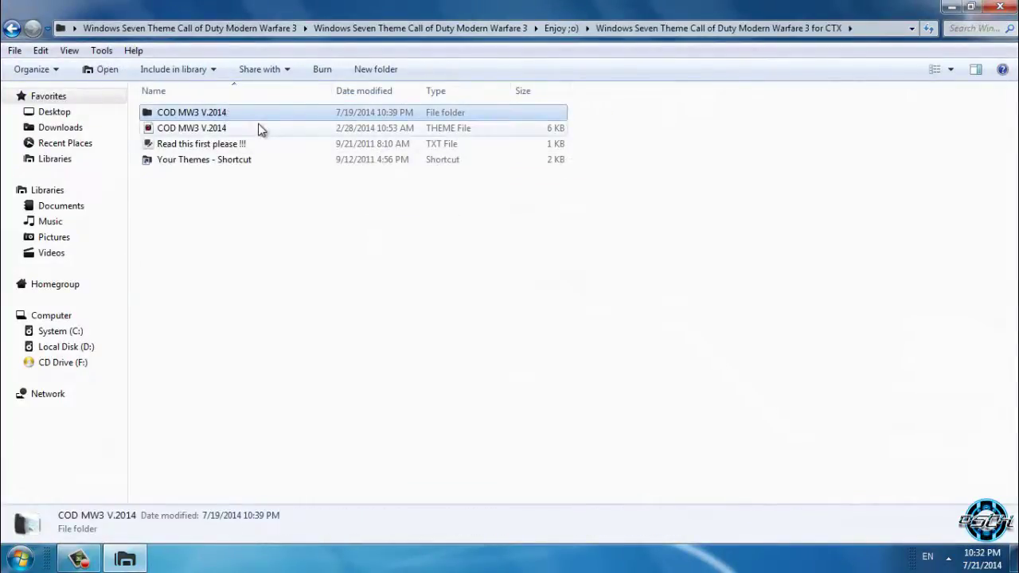
left_click(294, 266)
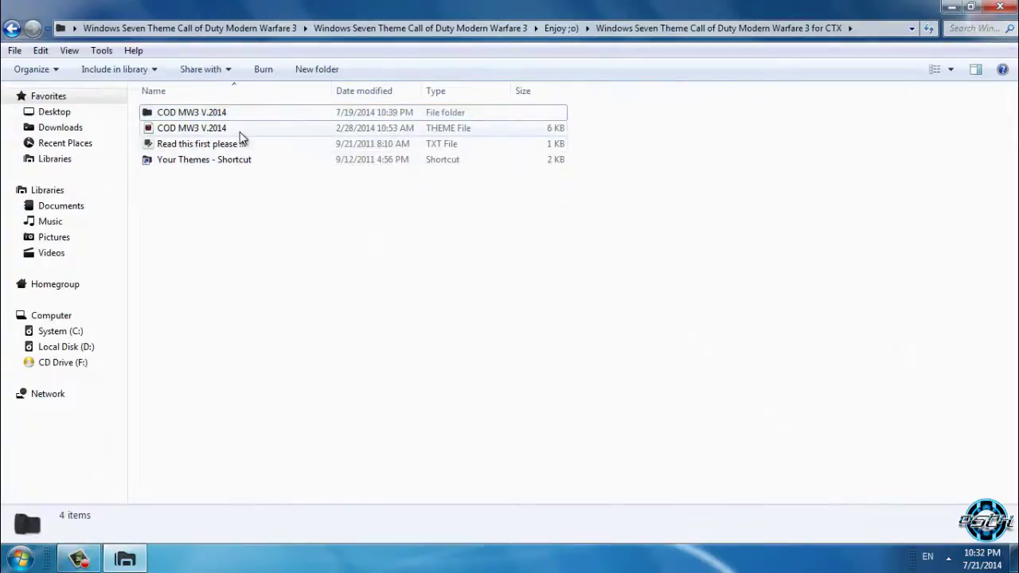
left_click(239, 129)
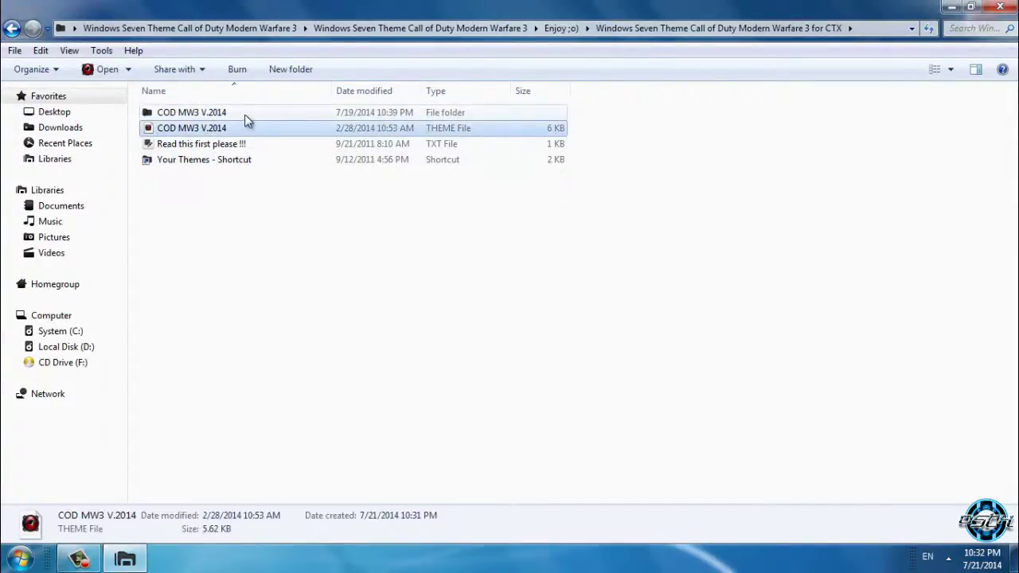
left_click(244, 114, "ctrl")
right_click(255, 128)
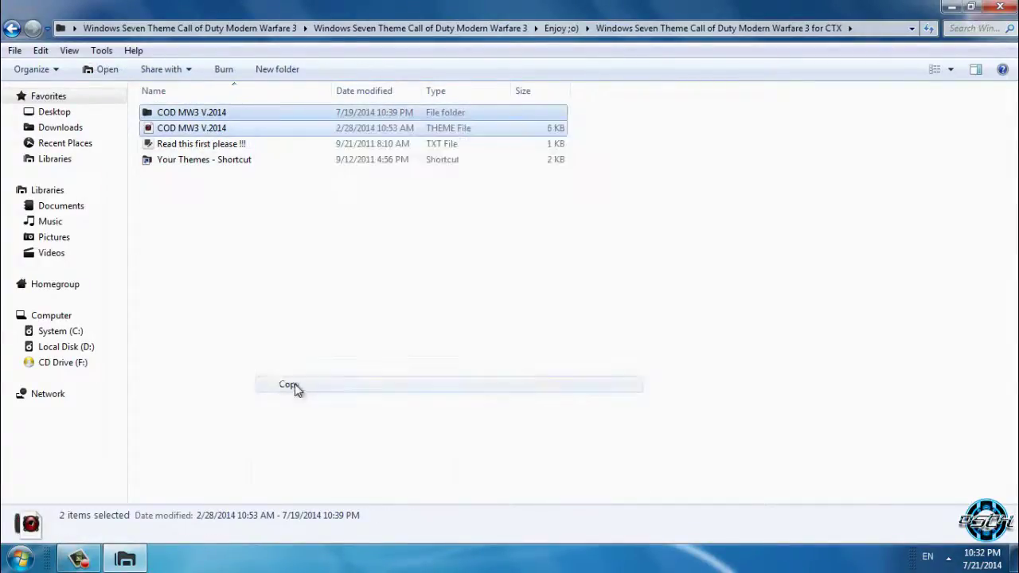
left_click(295, 387)
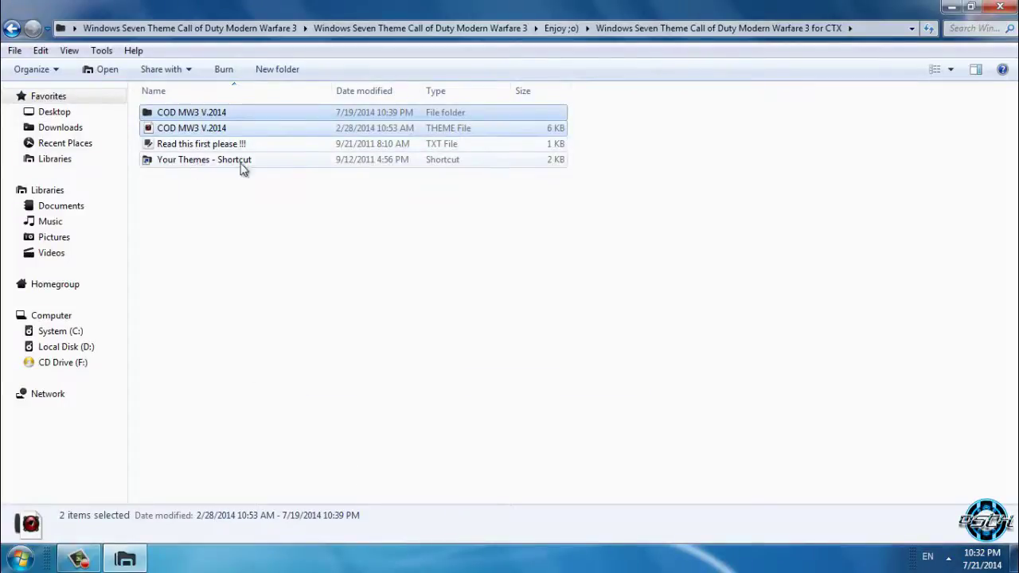
Step: Paste the copied theme folder and file into C:\Windows\Resources\Themes and close the folder window
double_click(290, 162)
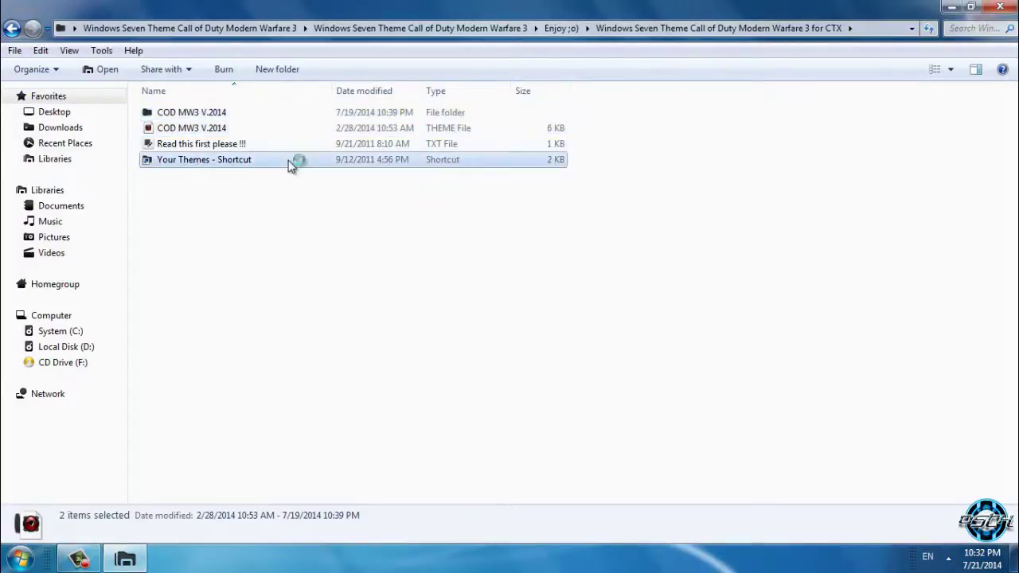
left_click(99, 333)
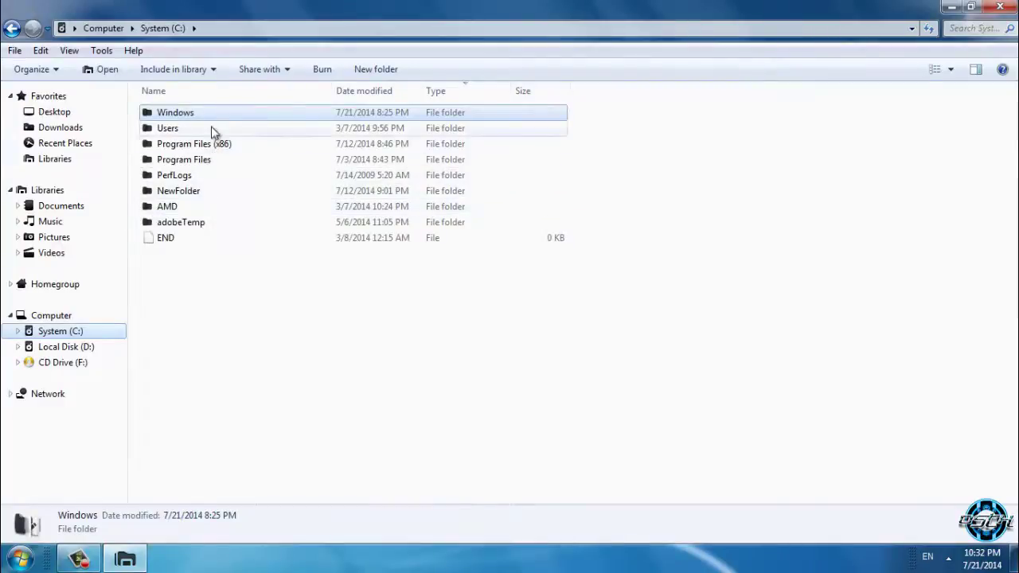
left_click(210, 119)
double_click(209, 116)
double_click(566, 235)
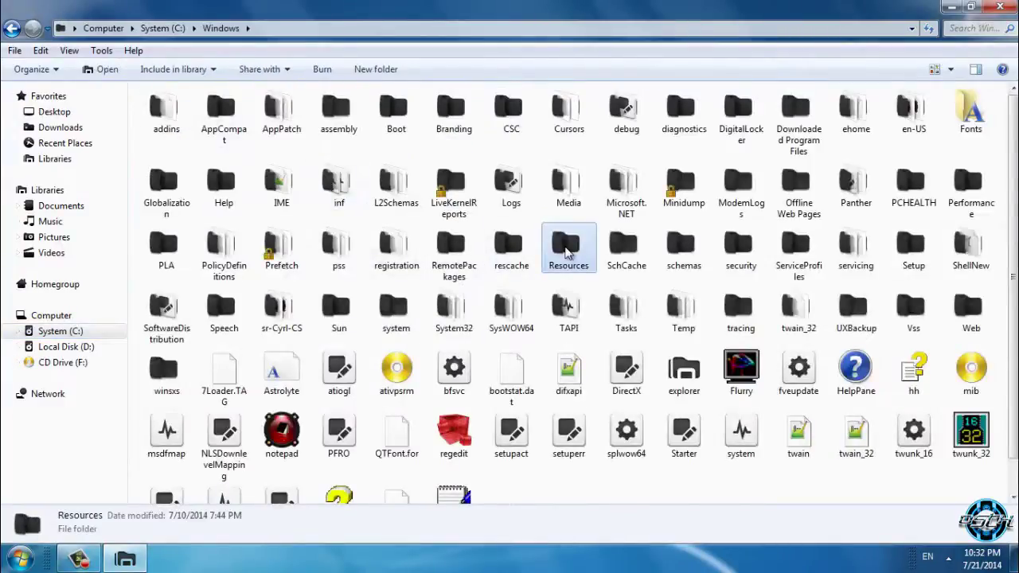
double_click(215, 130)
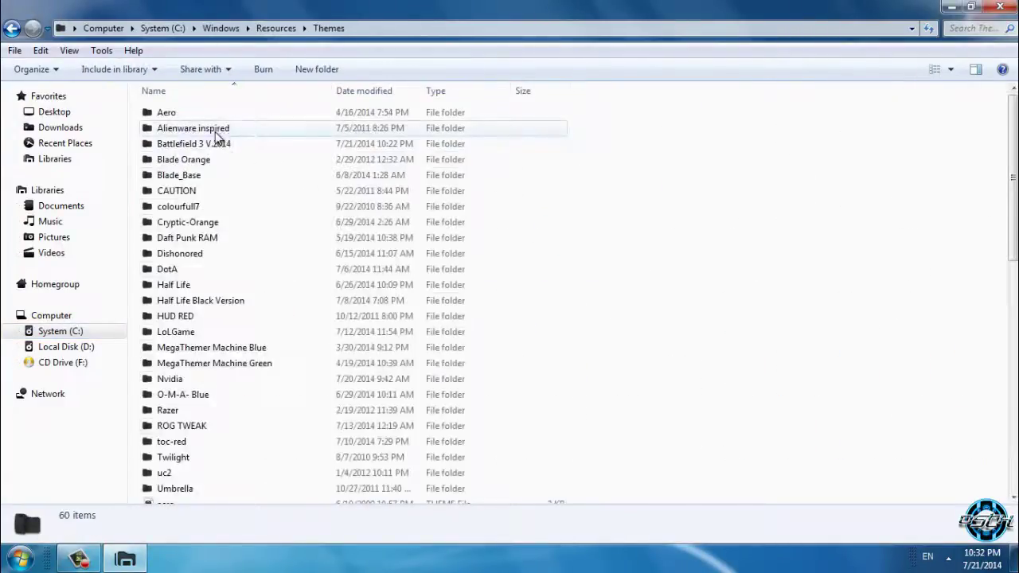
right_click(603, 175)
left_click(656, 293)
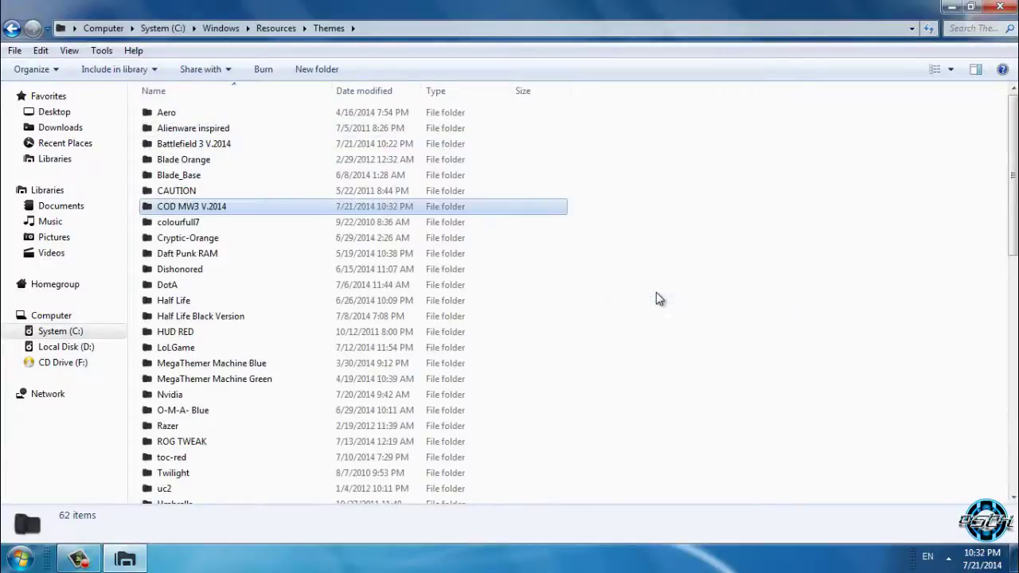
left_click(1000, 8)
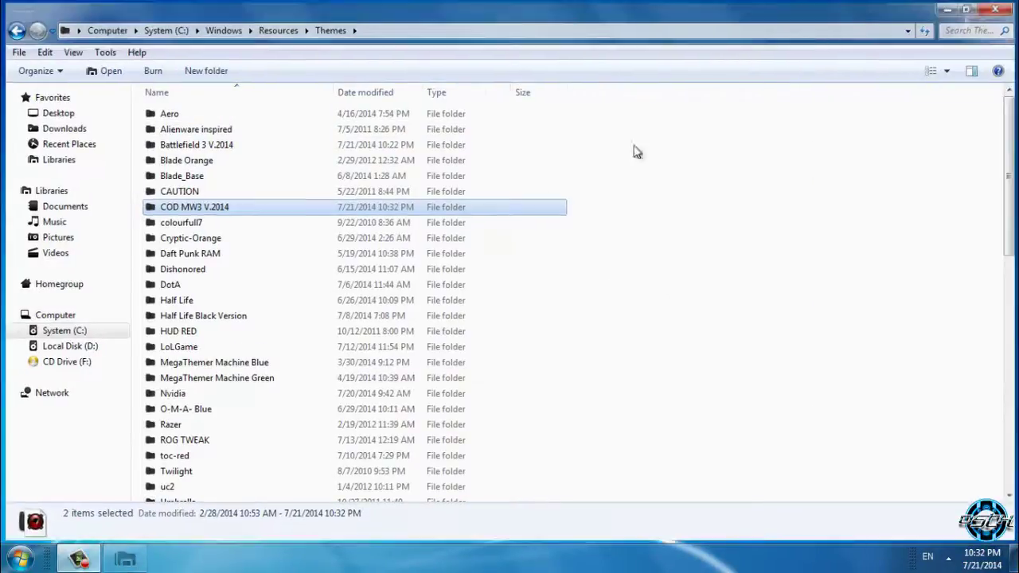
Step: Apply the installed COD MW3 V.2014 theme in the desktop personalization settings and close the window
right_click(519, 184)
left_click(548, 379)
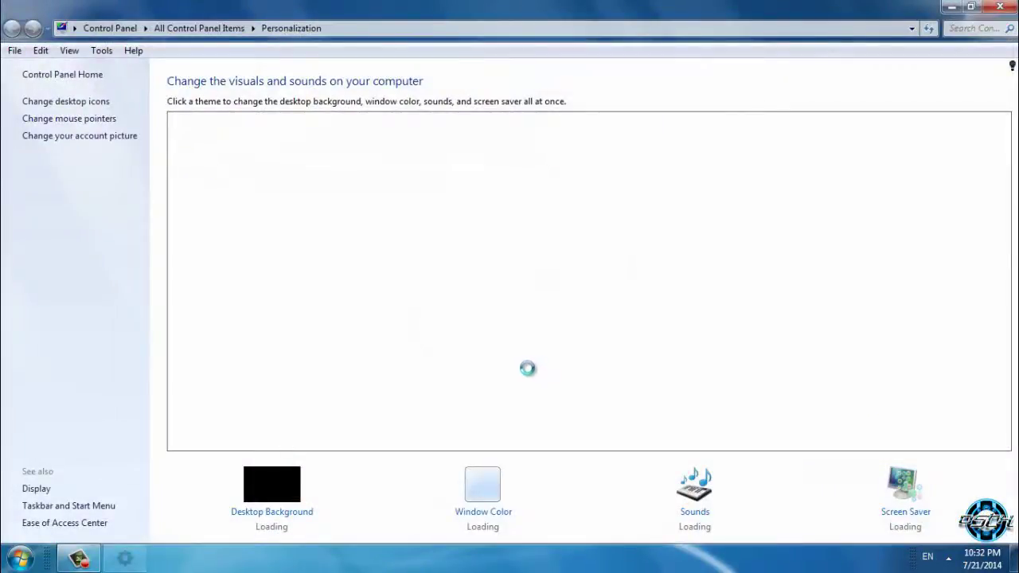
scroll(528, 367, "down", 2)
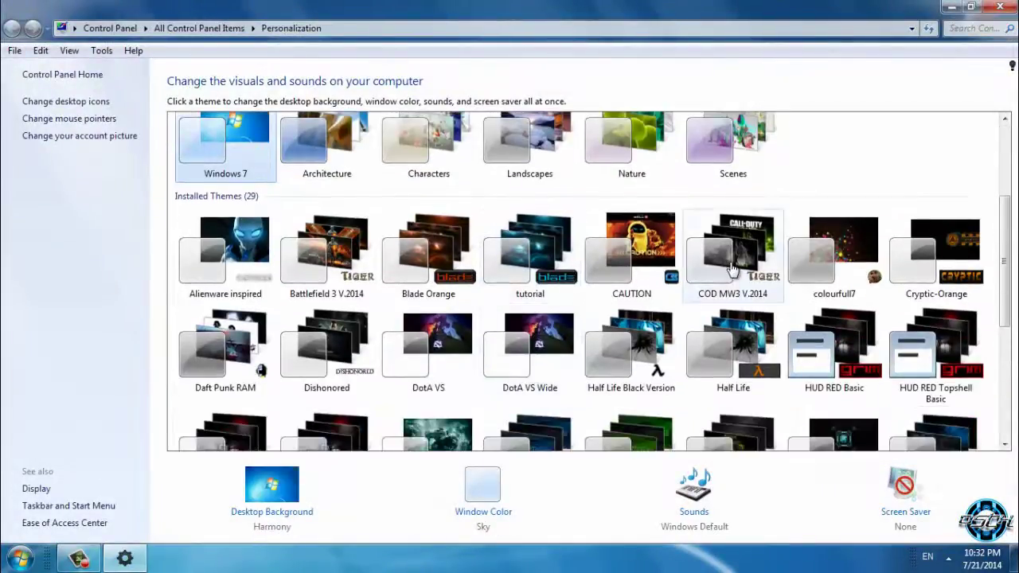
left_click(733, 271)
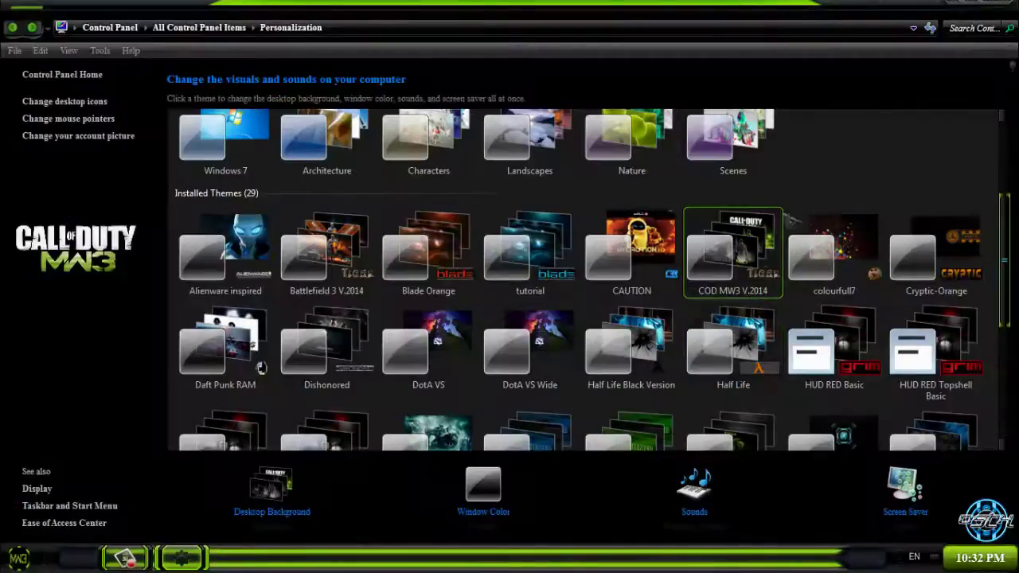
left_click(1005, 9)
Step: Refresh the desktop and check the Start menu's look under the applied theme
right_click(370, 160)
left_click(430, 229)
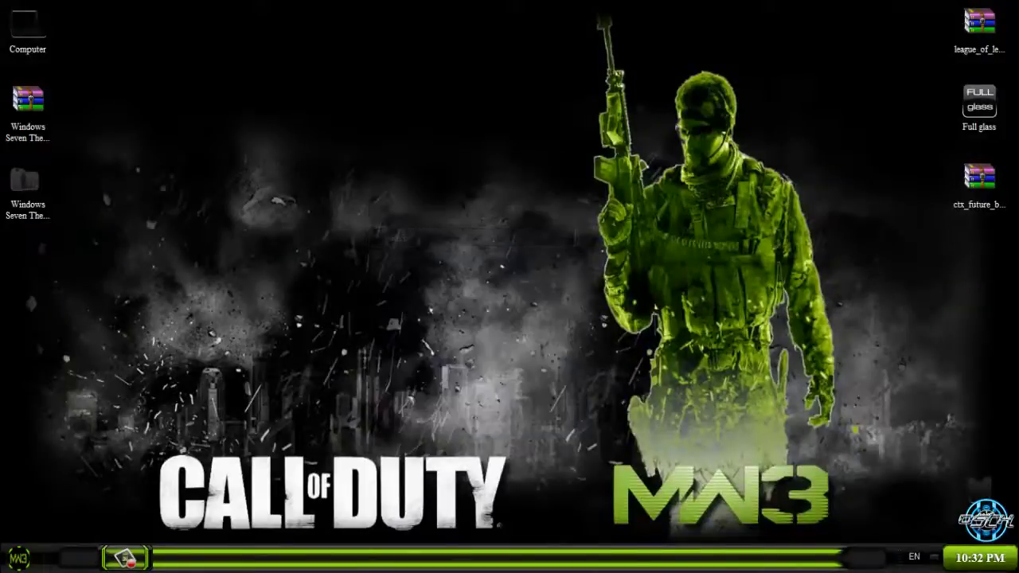
key("super")
key("super")
Step: Run the Blackglass application from the extracted theme's Enjoy ;o) > extras > Blackglass folder
double_click(25, 191)
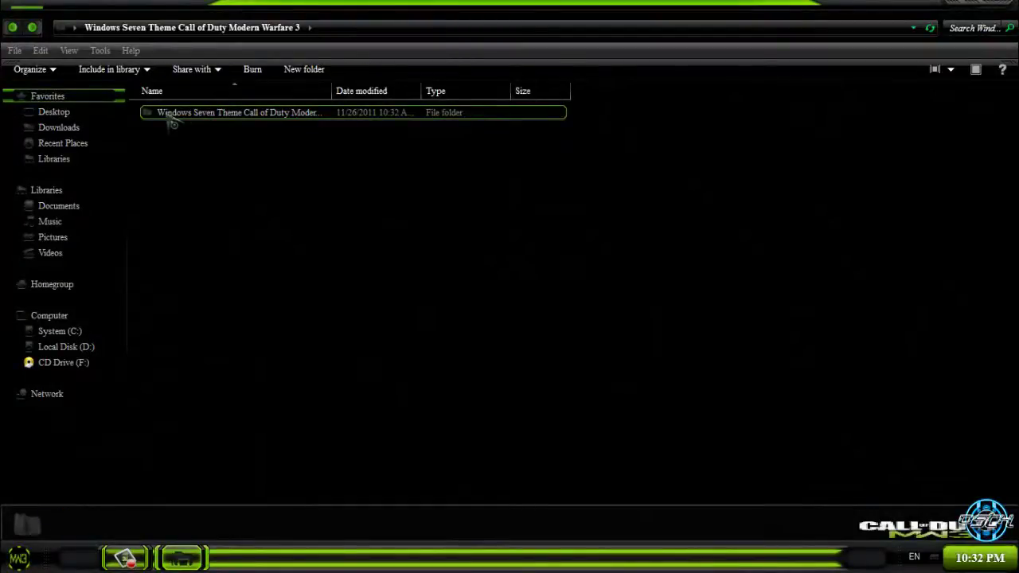
double_click(171, 119)
double_click(170, 119)
double_click(191, 128)
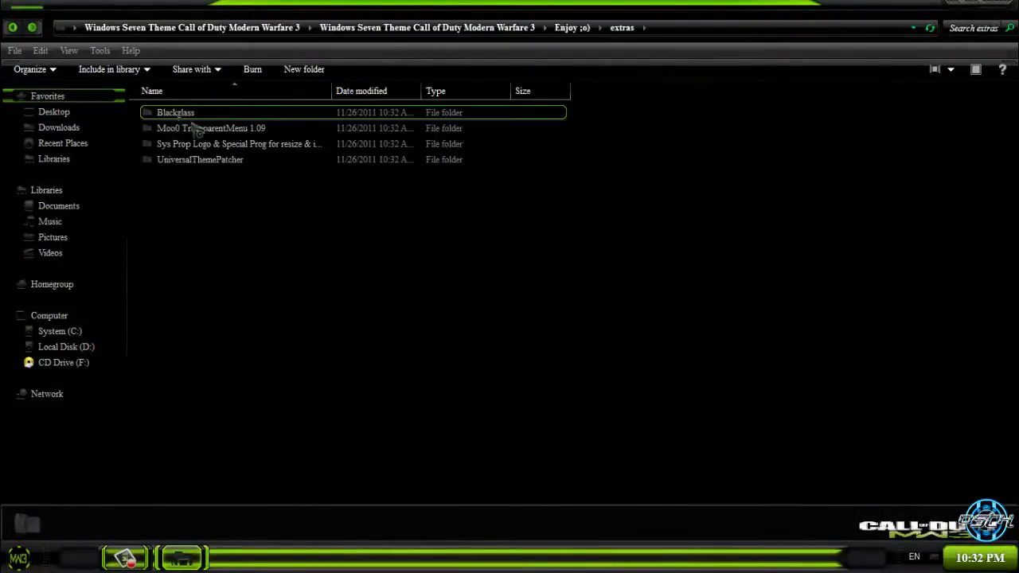
double_click(225, 117)
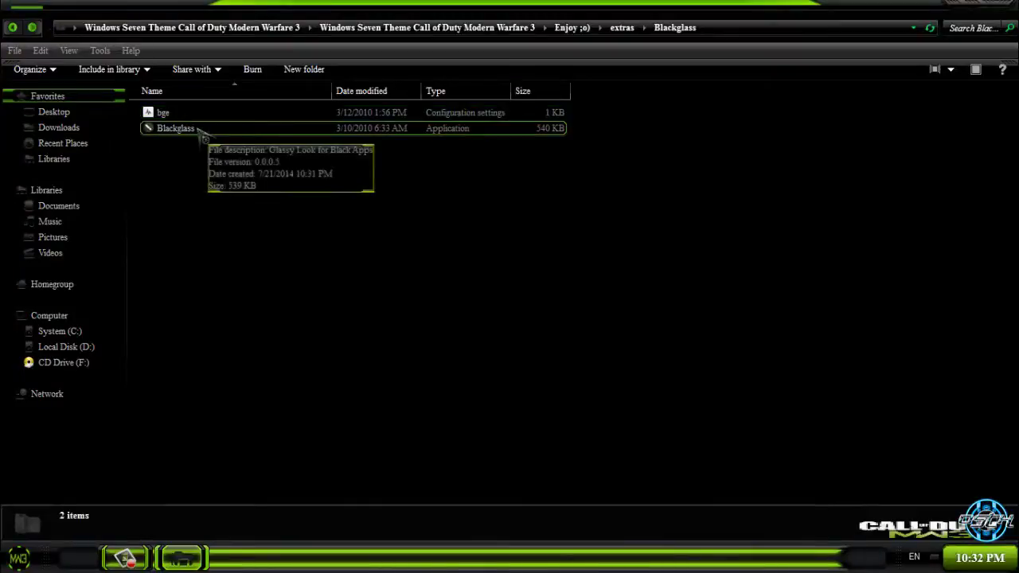
double_click(201, 133)
left_click(562, 302)
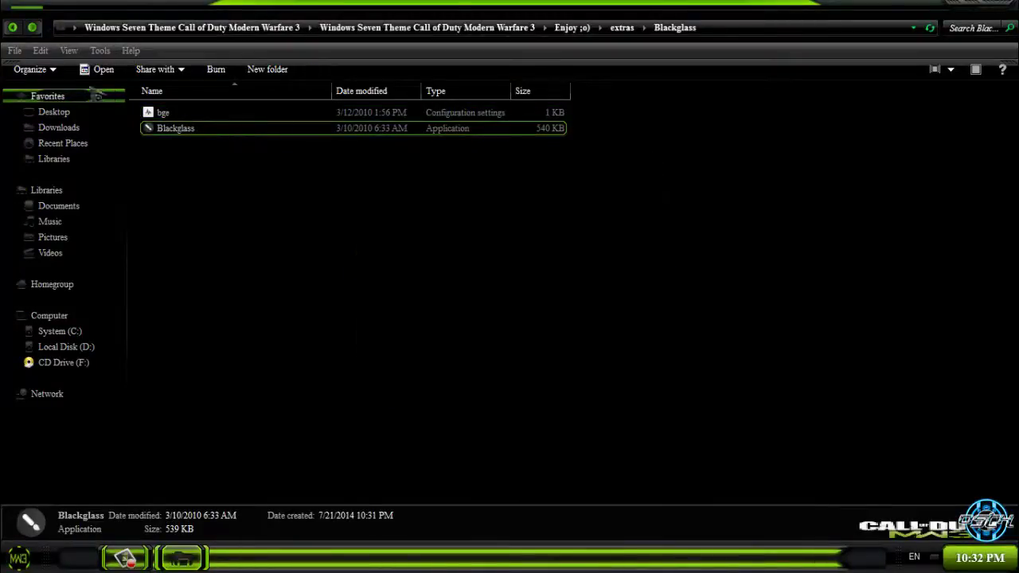
Step: Open the Moo0 TransparentMenu 1.09 folder in extras, select its installer and minimise the folder window
left_click(13, 27)
double_click(191, 127)
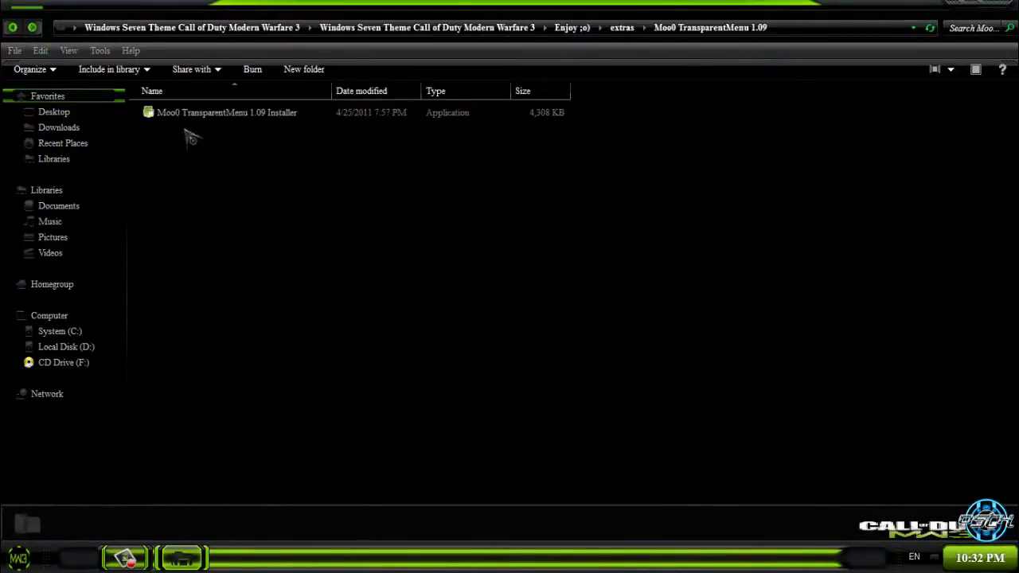
left_click(513, 120)
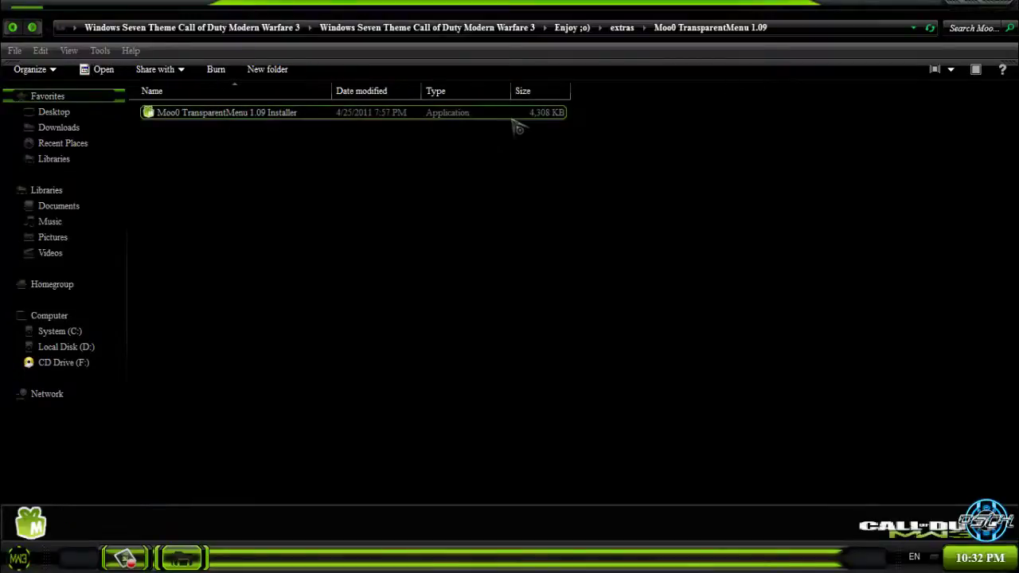
left_click(955, 4)
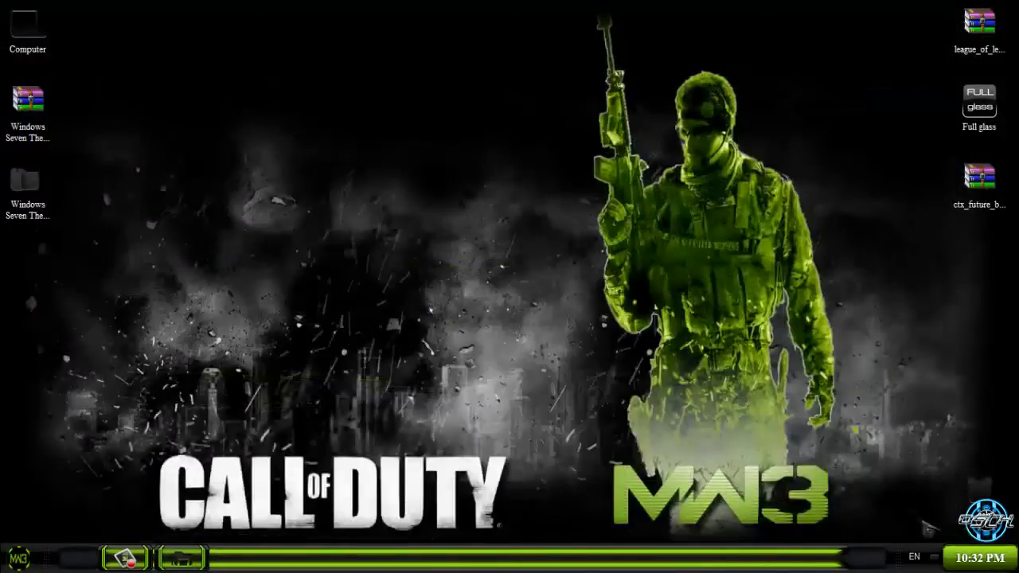
Step: Set the menu transparency of the running TransparentMenu tool to 95%
left_click(937, 559)
right_click(908, 437)
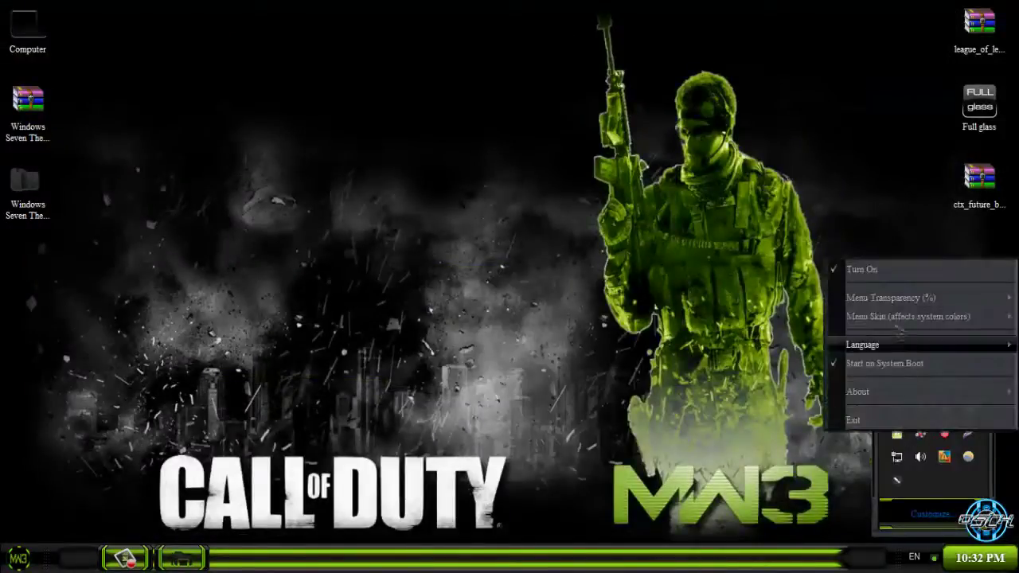
mouse_move(894, 302)
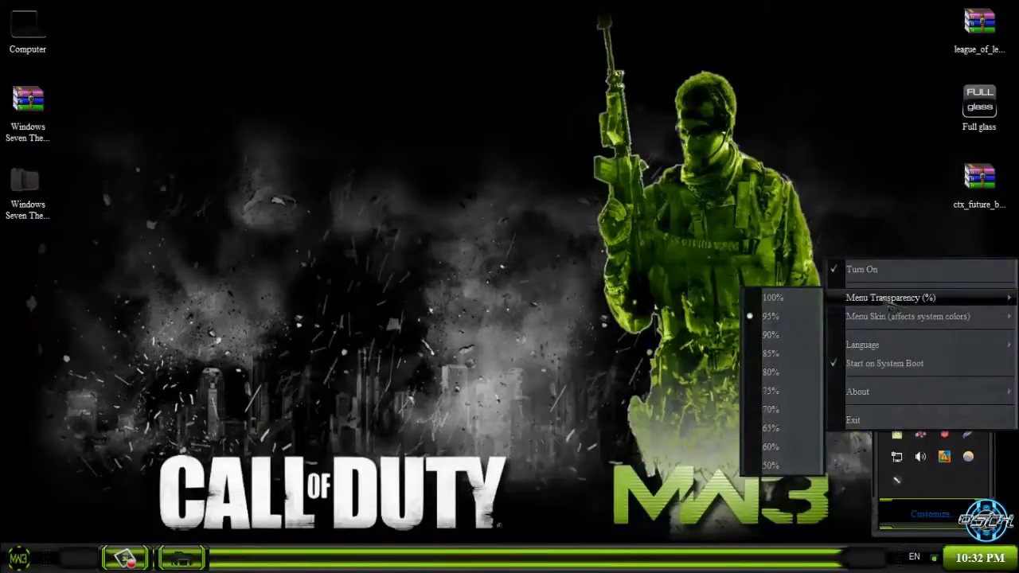
left_click(814, 316)
Step: Refresh the desktop and check how its context menu and the Start menu look
right_click(502, 161)
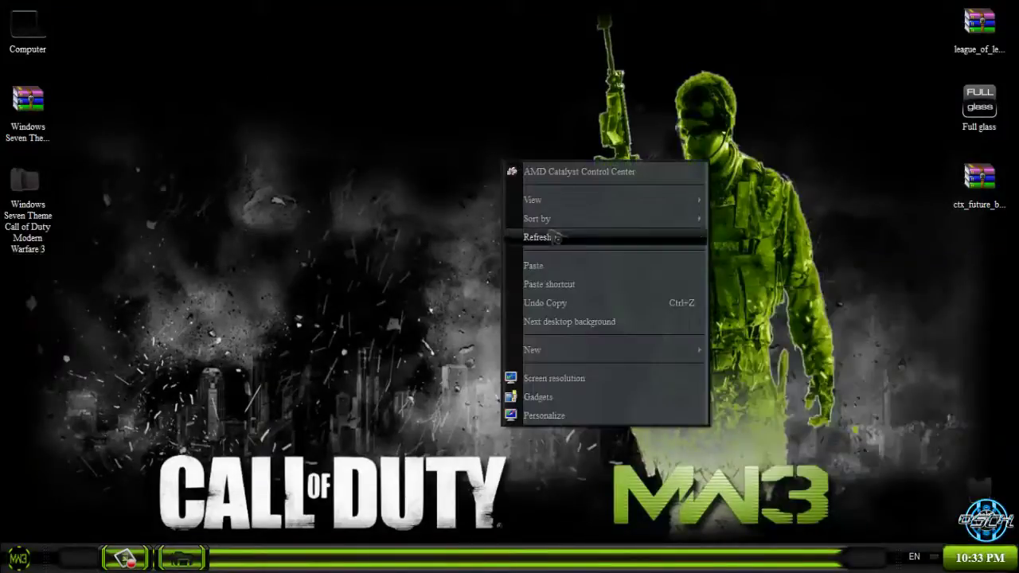
left_click(589, 239)
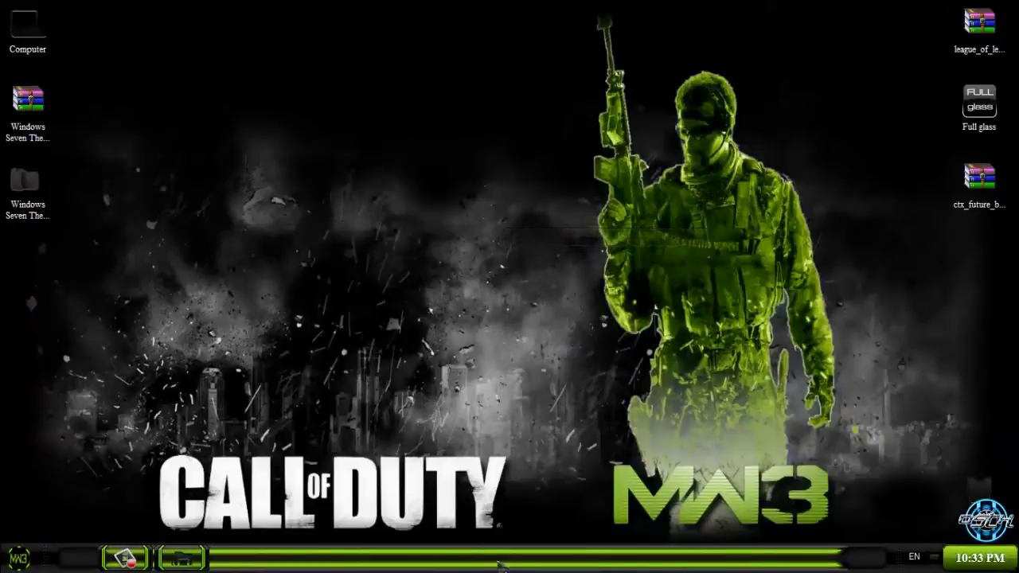
left_click(28, 558)
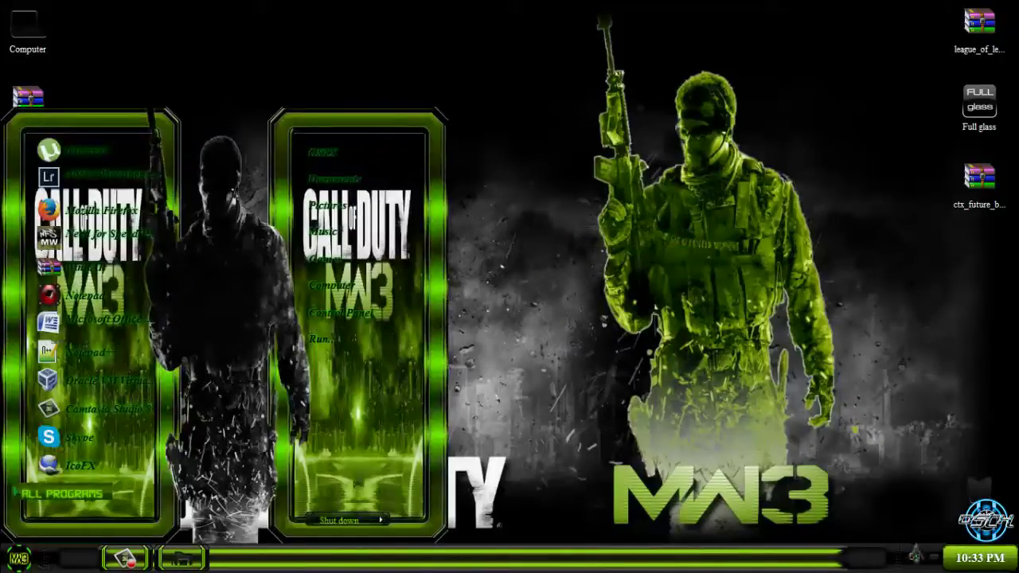
Step: Set the TransparentMenu tool's menu transparency to 50%
left_click(934, 557)
right_click(912, 449)
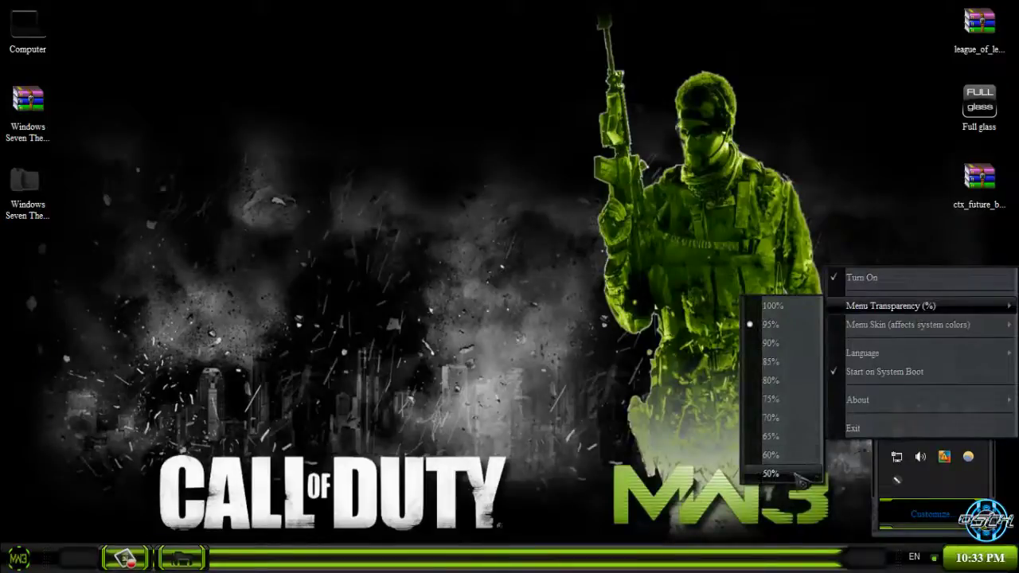
left_click(801, 474)
Step: Examine the Start menu and the desktop context menu with the 50% transparency applied
key("super")
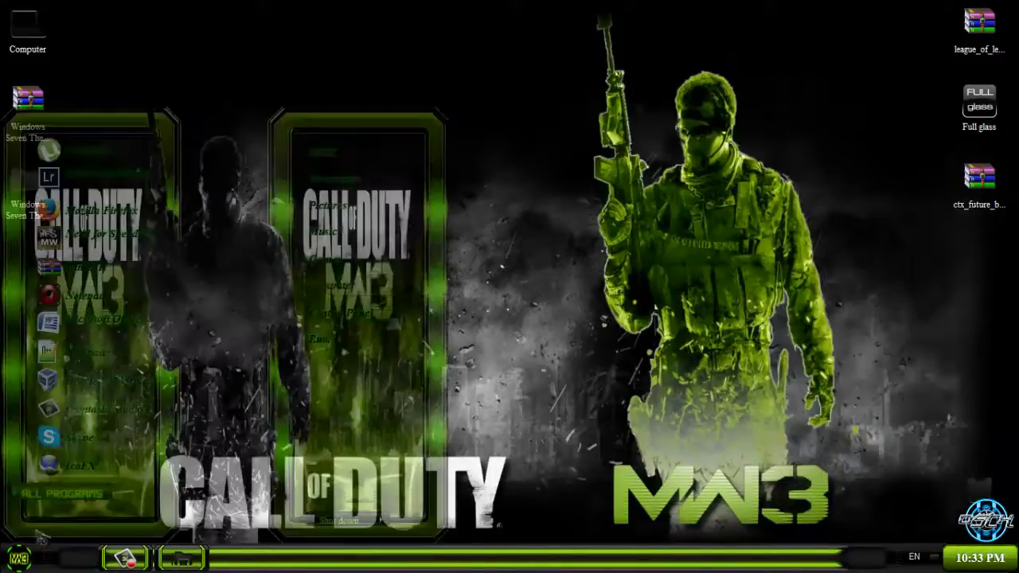
right_click(527, 129)
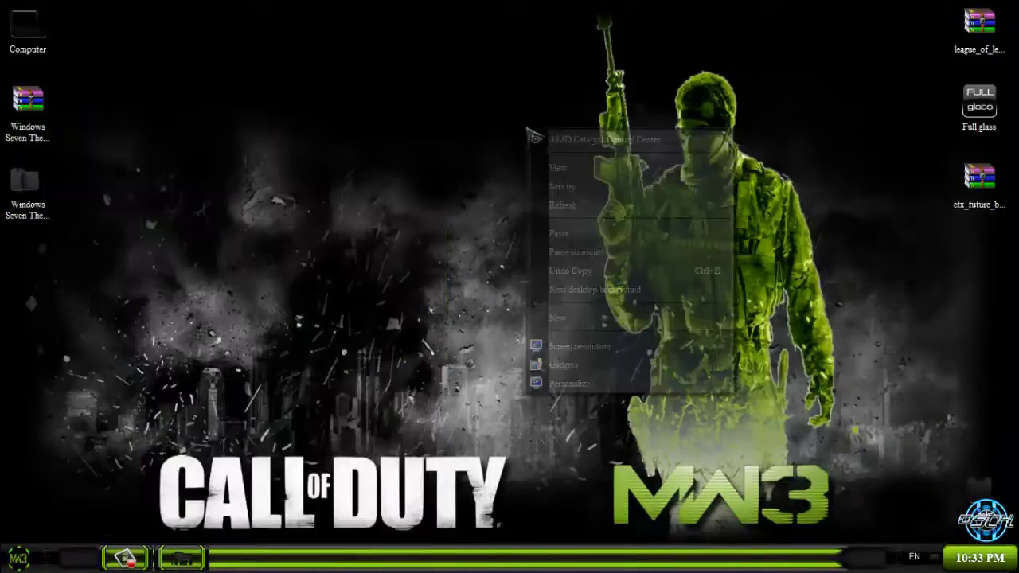
right_click(614, 91)
right_click(581, 167)
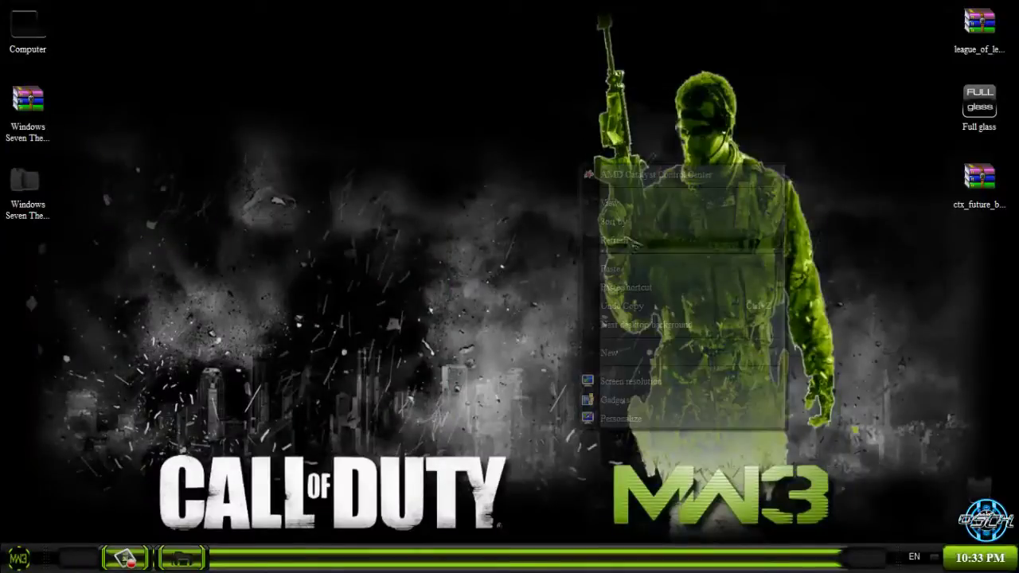
key("super")
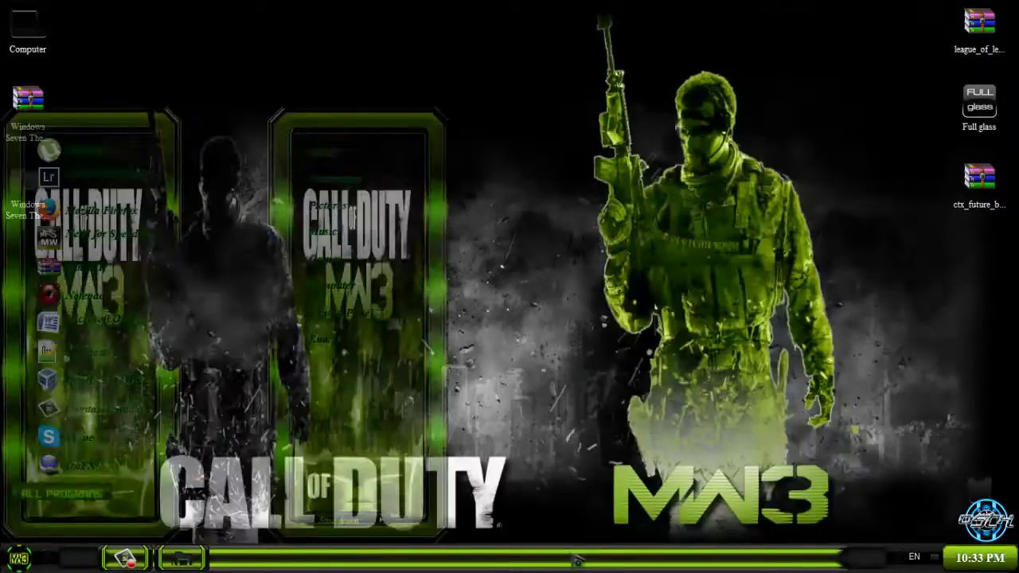
key("super")
Step: Bring up the TransparentMenu tool's menu transparency options again
left_click(933, 557)
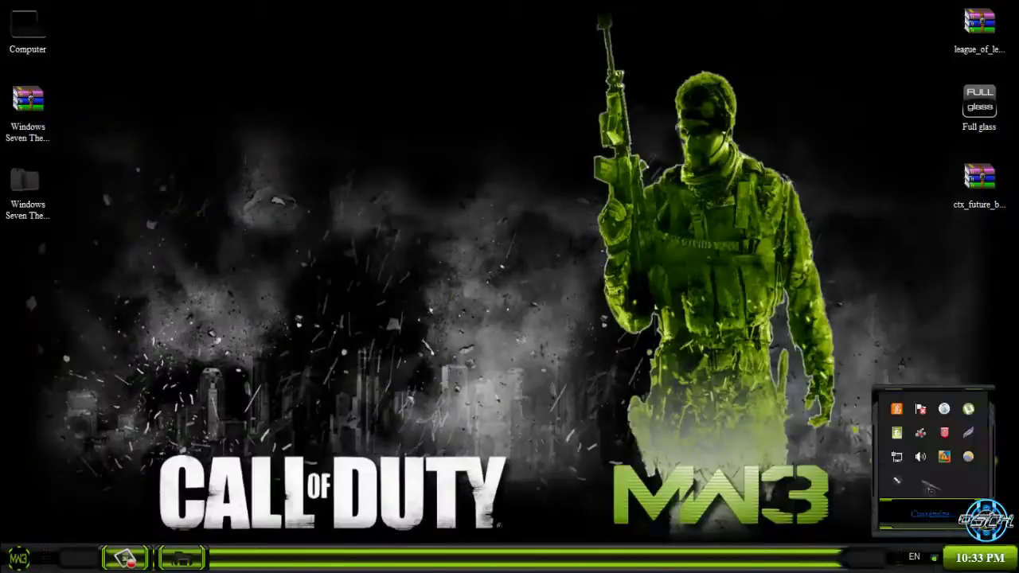
right_click(906, 442)
mouse_move(887, 303)
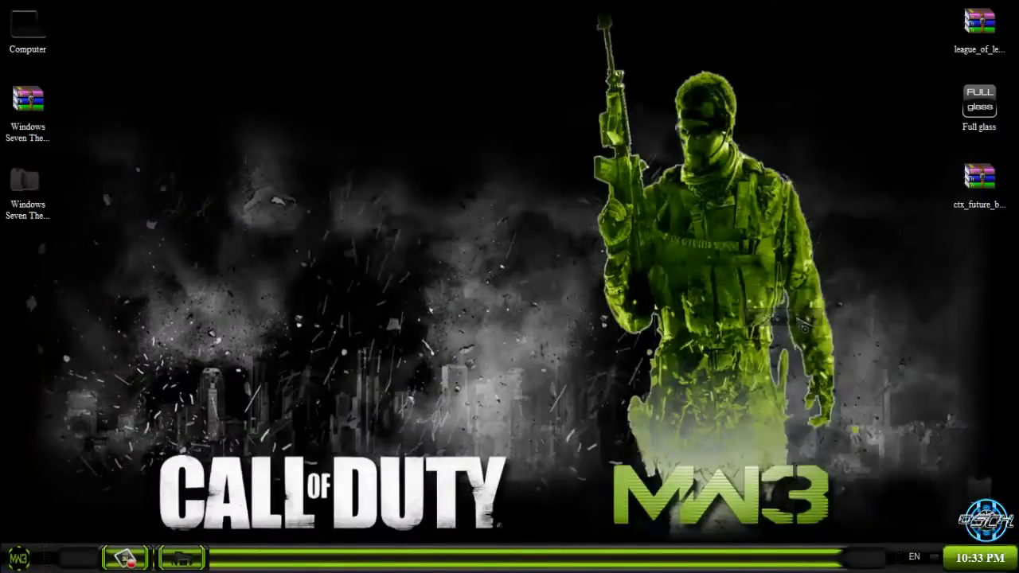
Step: Restore the folder window and open the Sys Prop Logo & Special Prog for resize & install folder in extras
left_click(181, 557)
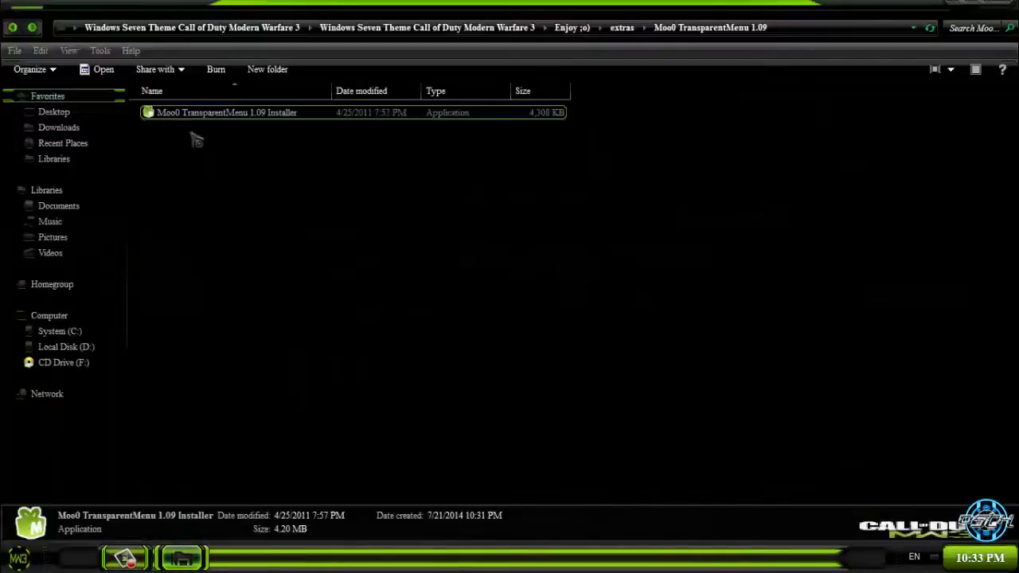
left_click(13, 27)
double_click(185, 145)
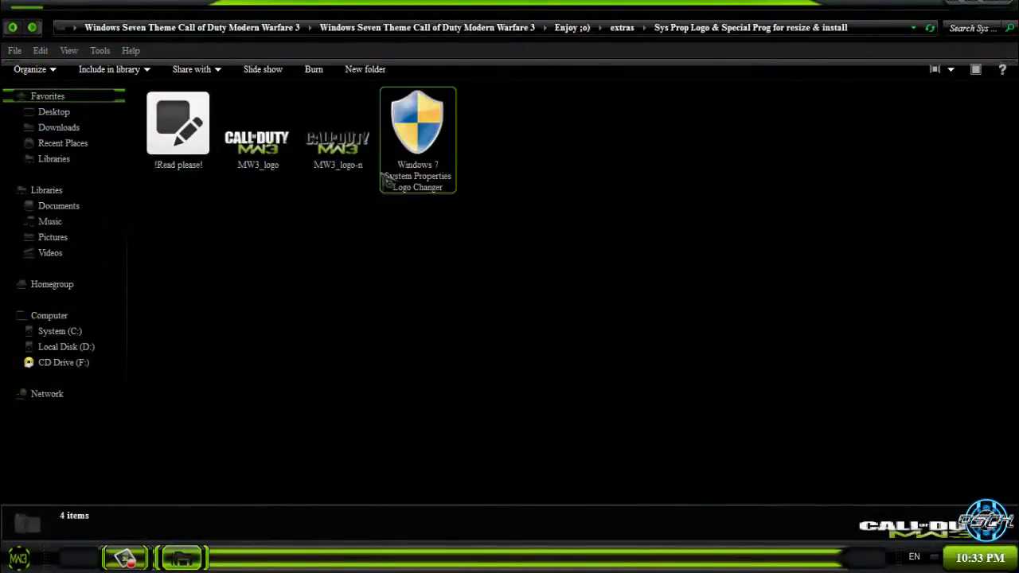
Step: View the MW3_logo-n and MW3_logo images in the photo viewer and close it
double_click(339, 163)
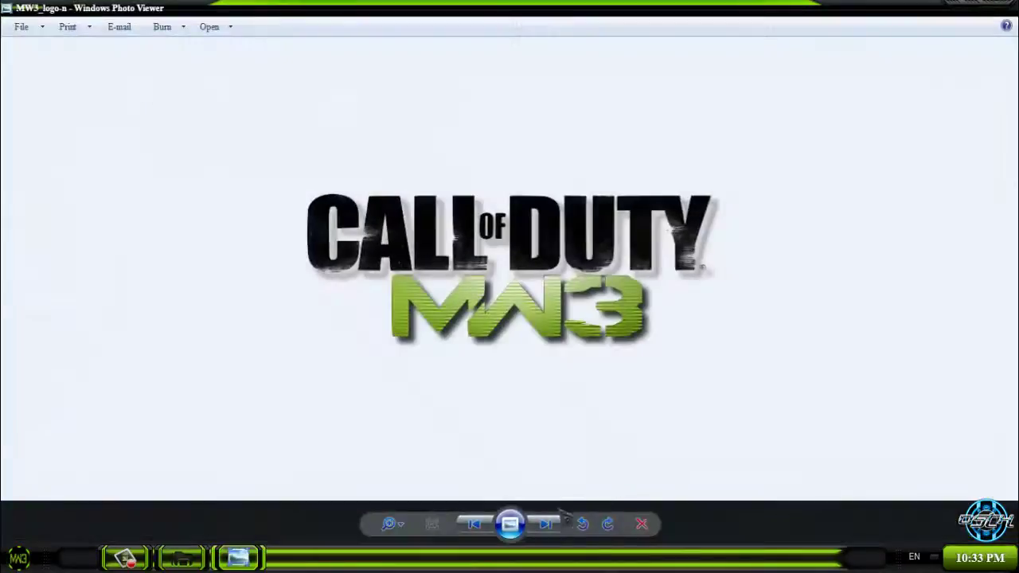
left_click(546, 524)
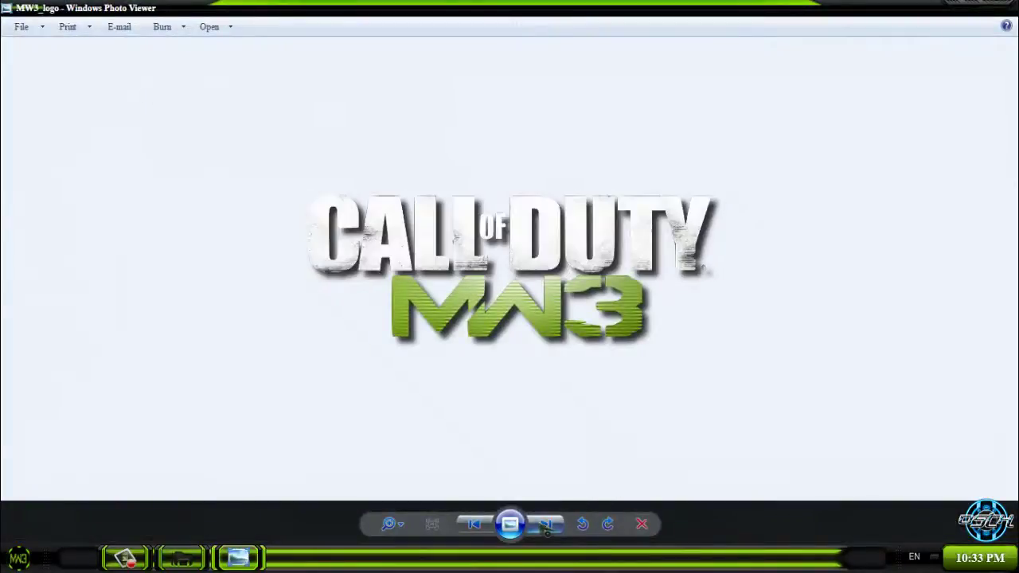
left_click(546, 524)
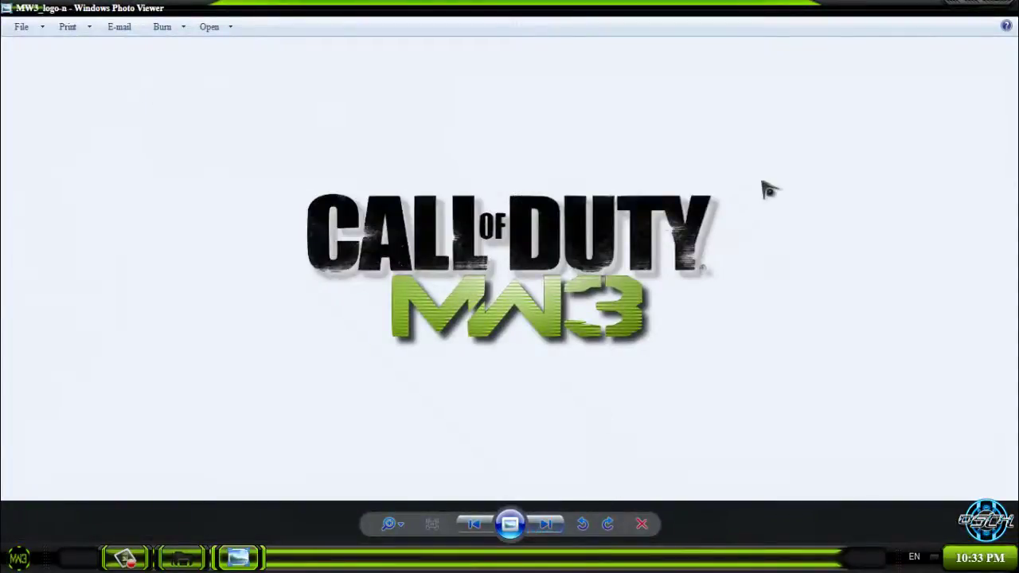
left_click(998, 8)
Step: Run the Windows 7 System Properties Logo Changer, allowing the unverified publisher, and start choosing a new image
double_click(442, 171)
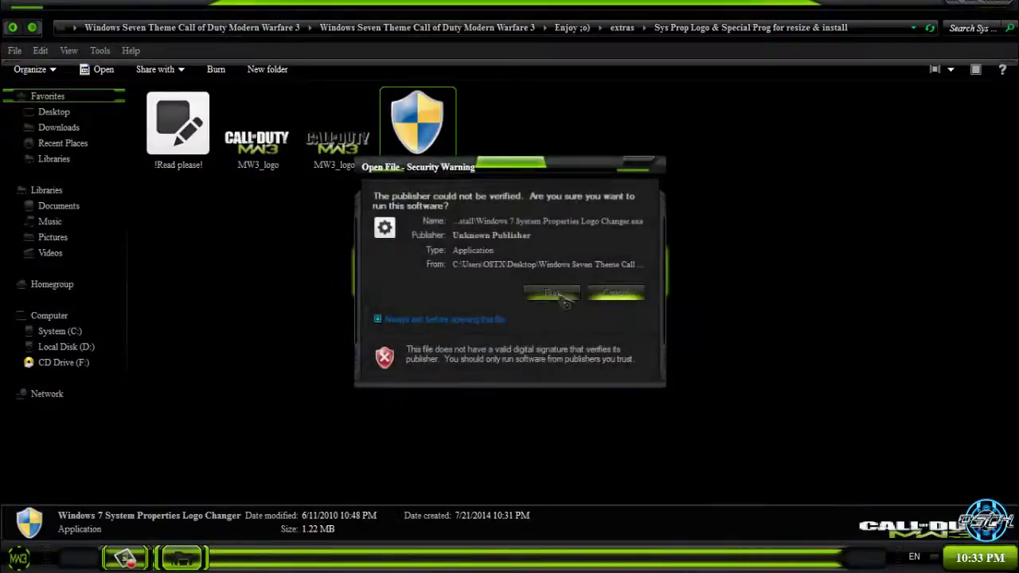
left_click(558, 290)
left_click(621, 239)
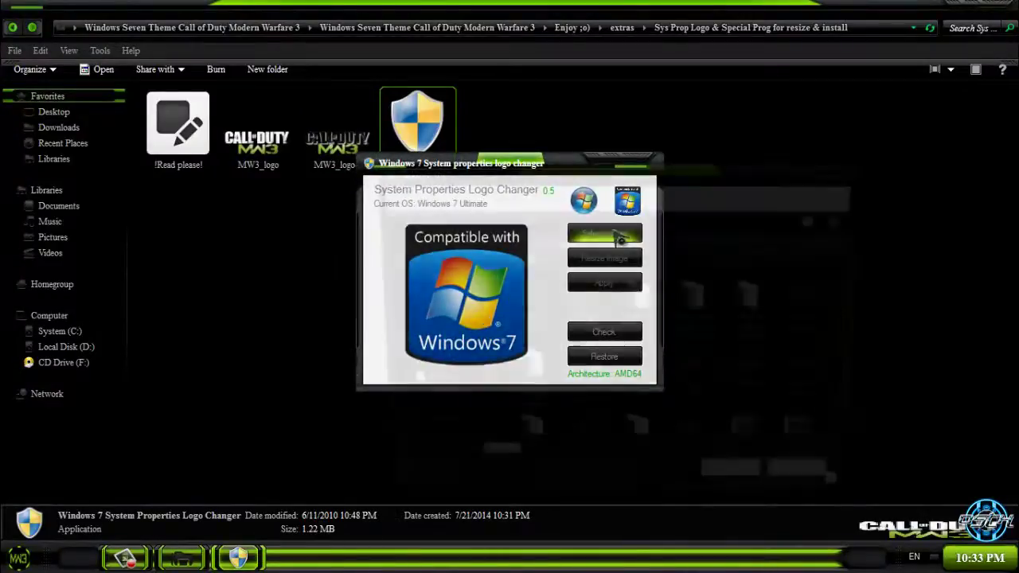
Step: Load MW3_logo from the desktop theme folder's Enjoy ;o) > extras > Sys Prop Logo & Special Prog for resize & install subfolder
left_click(423, 261)
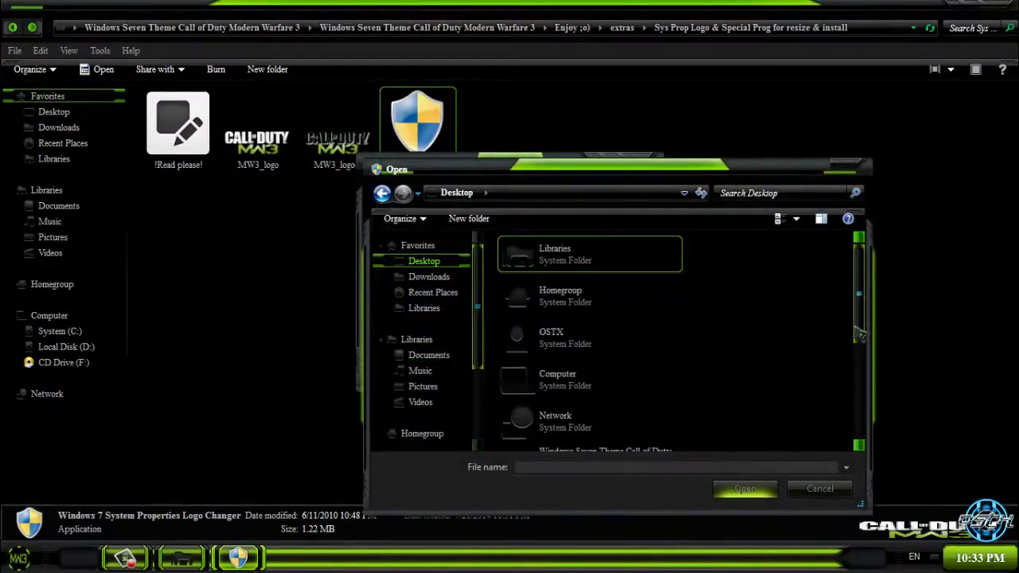
scroll(845, 382, "down", 3)
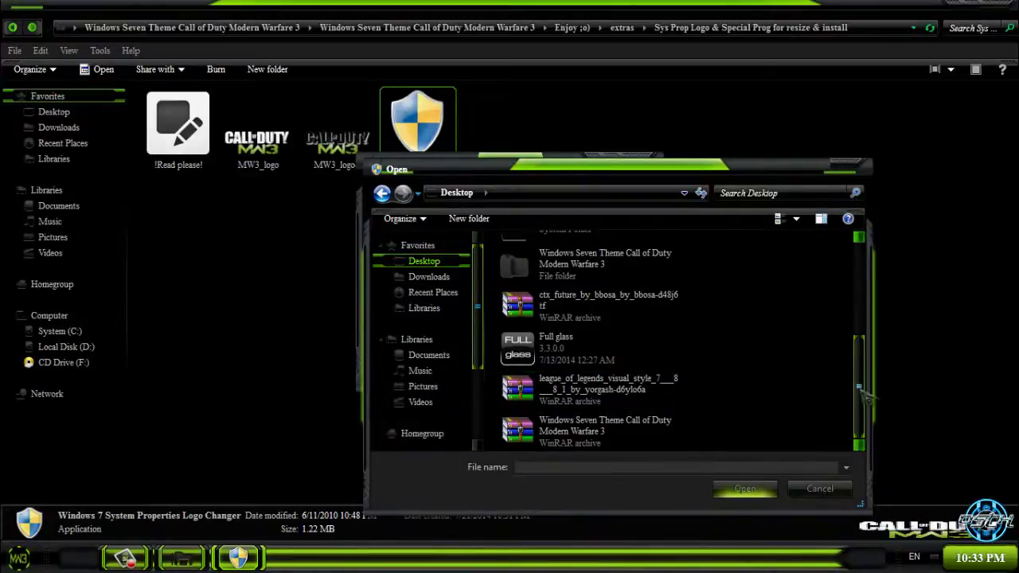
scroll(860, 380, "up", 1)
double_click(578, 288)
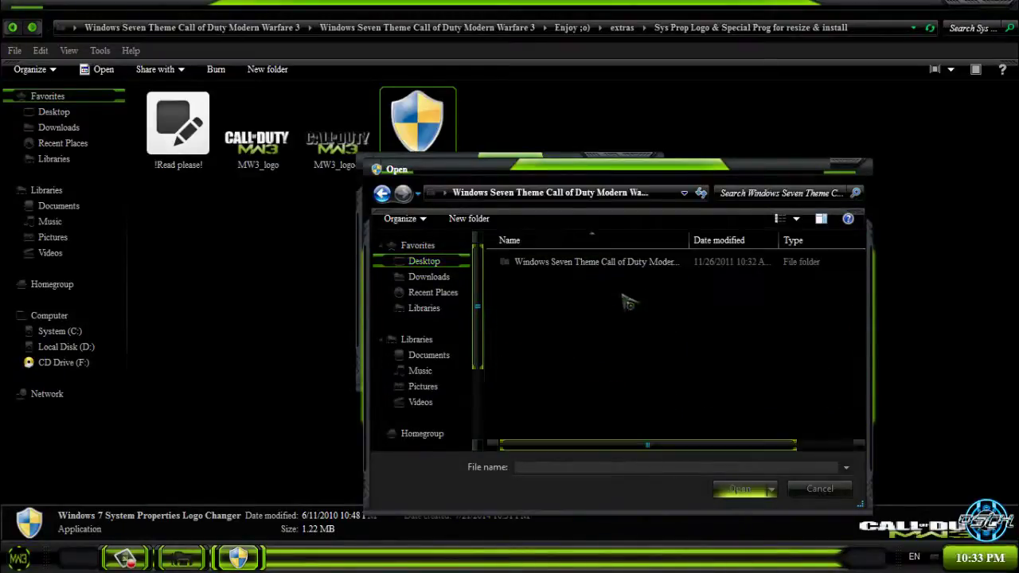
double_click(574, 268)
double_click(573, 265)
double_click(562, 287)
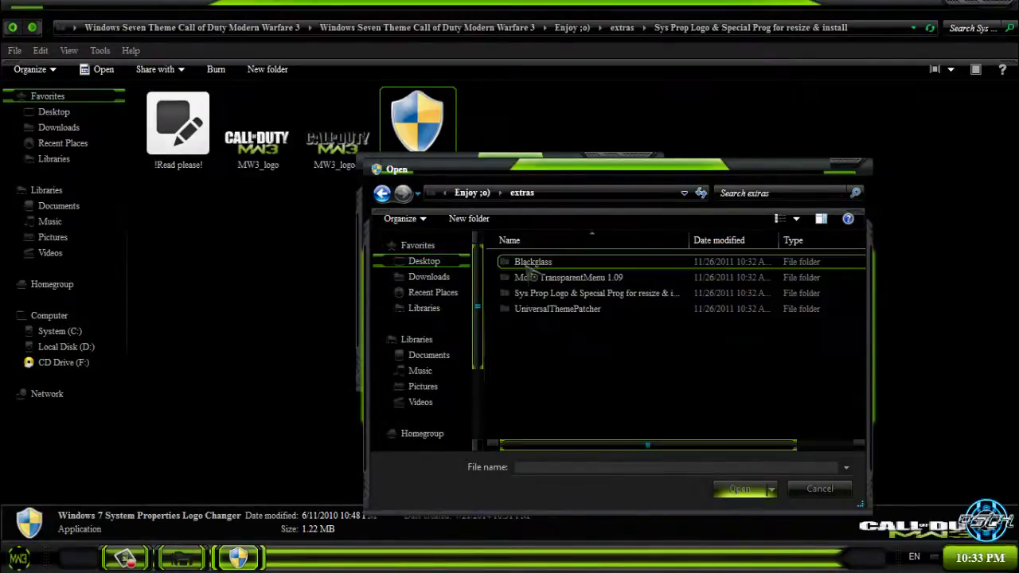
double_click(569, 294)
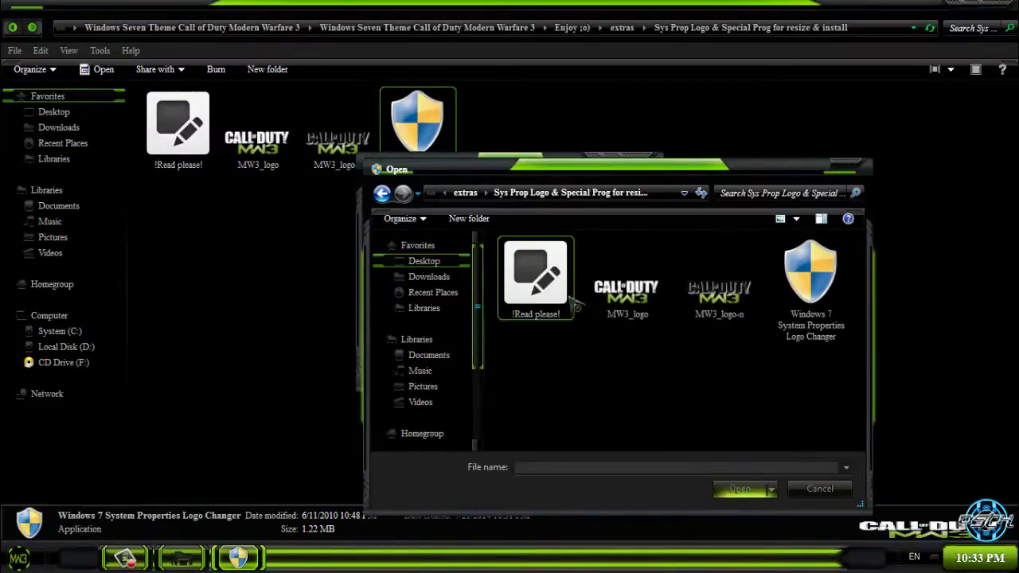
left_click(681, 307)
left_click(637, 309)
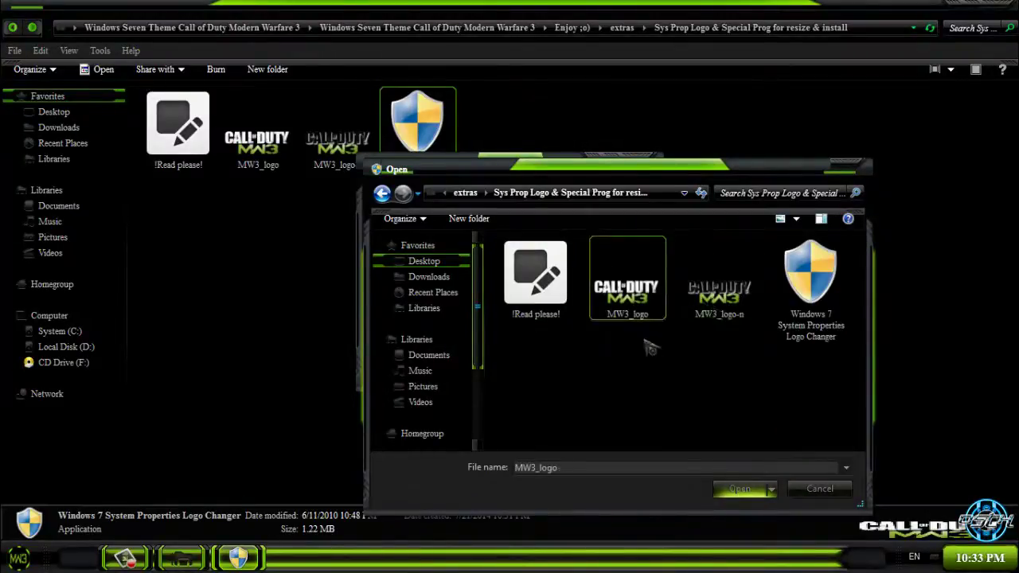
left_click(740, 489)
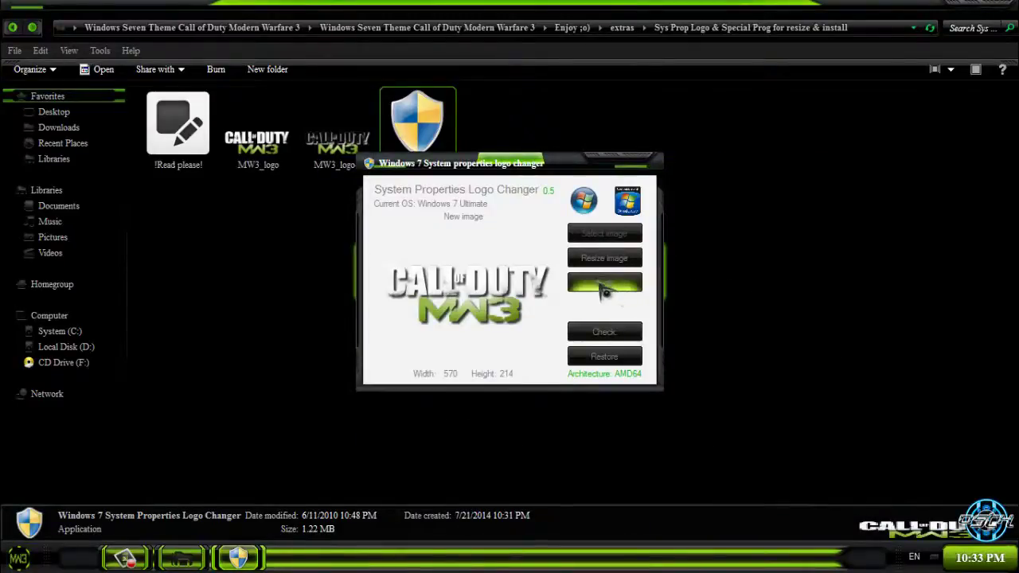
Step: Apply MW3_logo as the system properties logo, check it in the System window and close that window
left_click(604, 283)
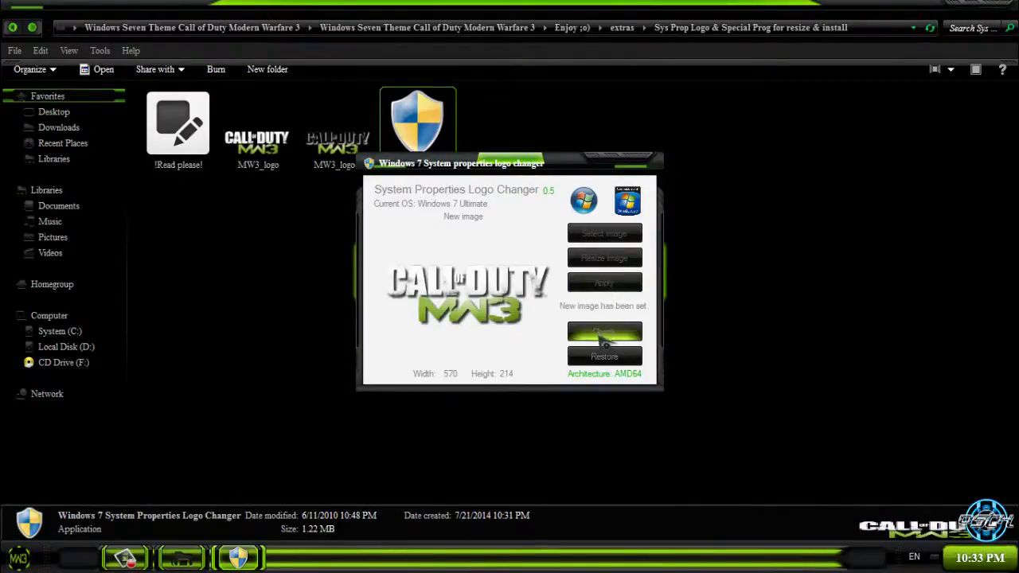
left_click(604, 331)
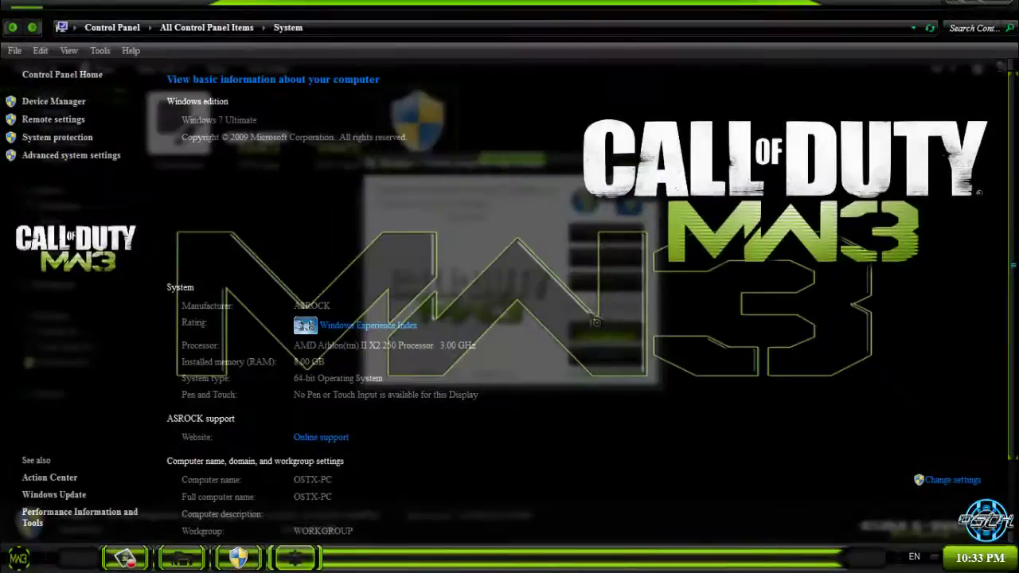
left_click_drag(595, 5, 605, 87)
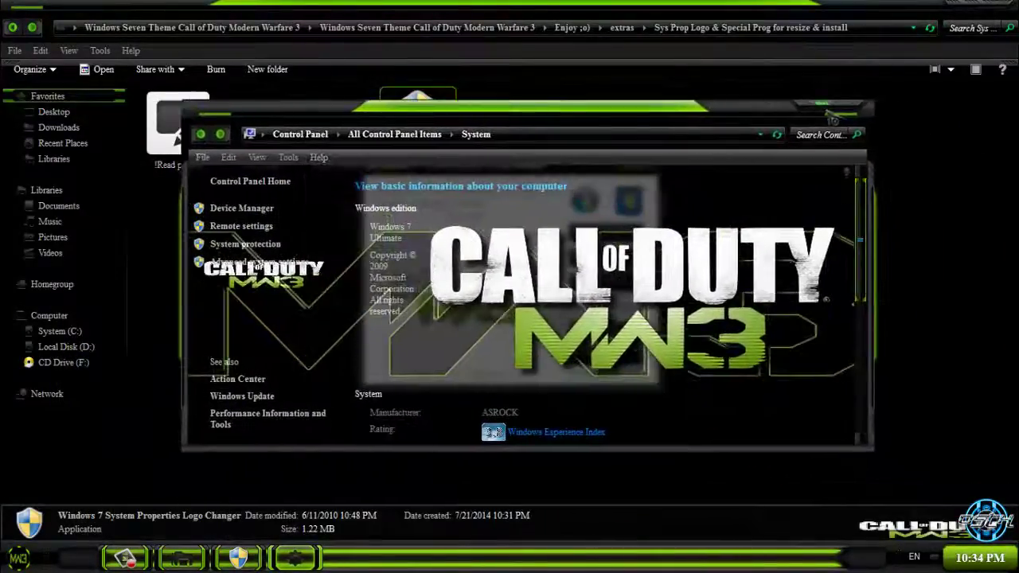
double_click(829, 113)
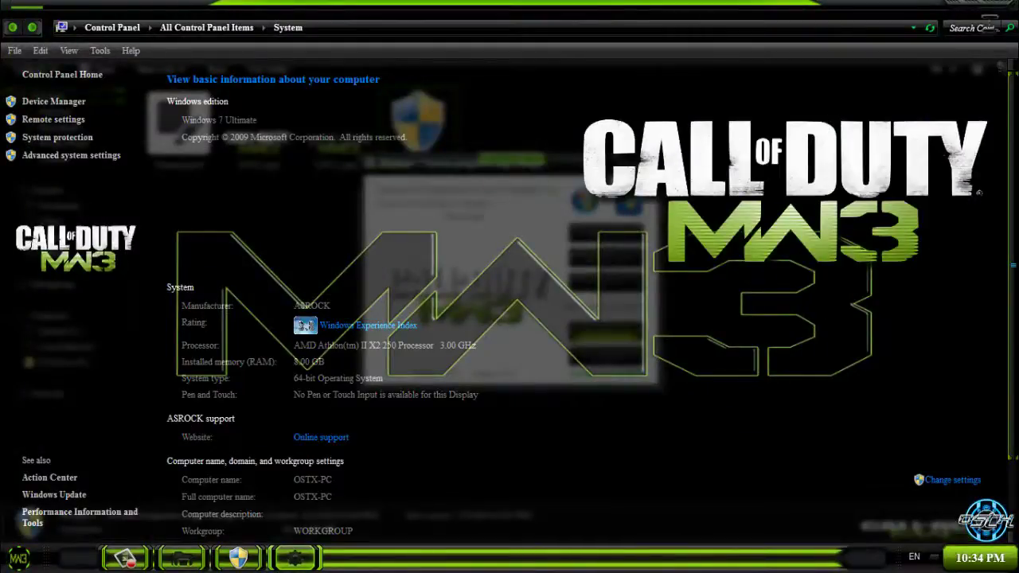
left_click(997, 13)
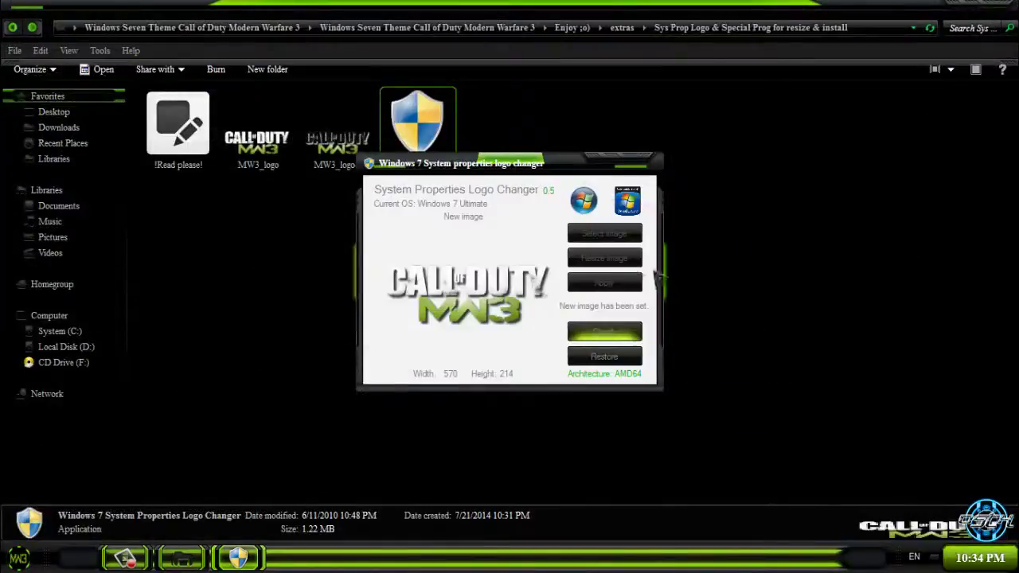
Step: Restart the Windows 7 System Properties Logo Changer, allowing the unverified publisher, and load the MW3_logo image
left_click(646, 165)
double_click(446, 148)
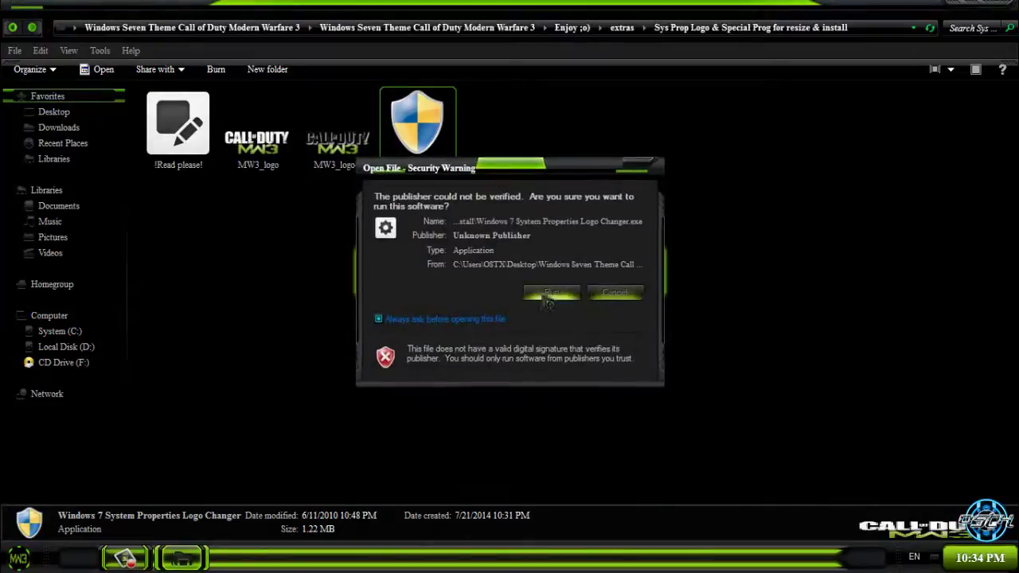
left_click(550, 294)
left_click(567, 296)
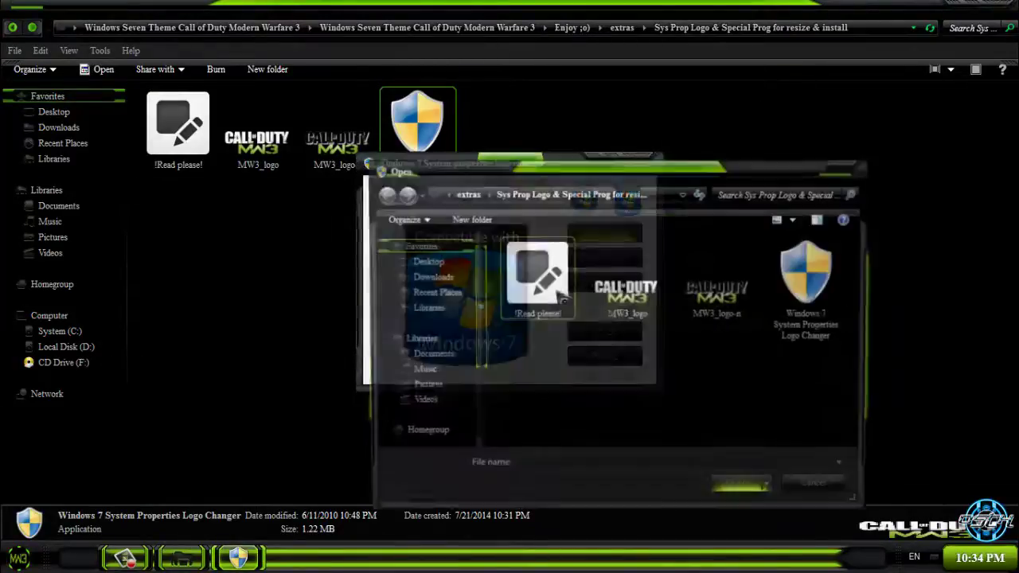
left_click(628, 279)
left_click(740, 489)
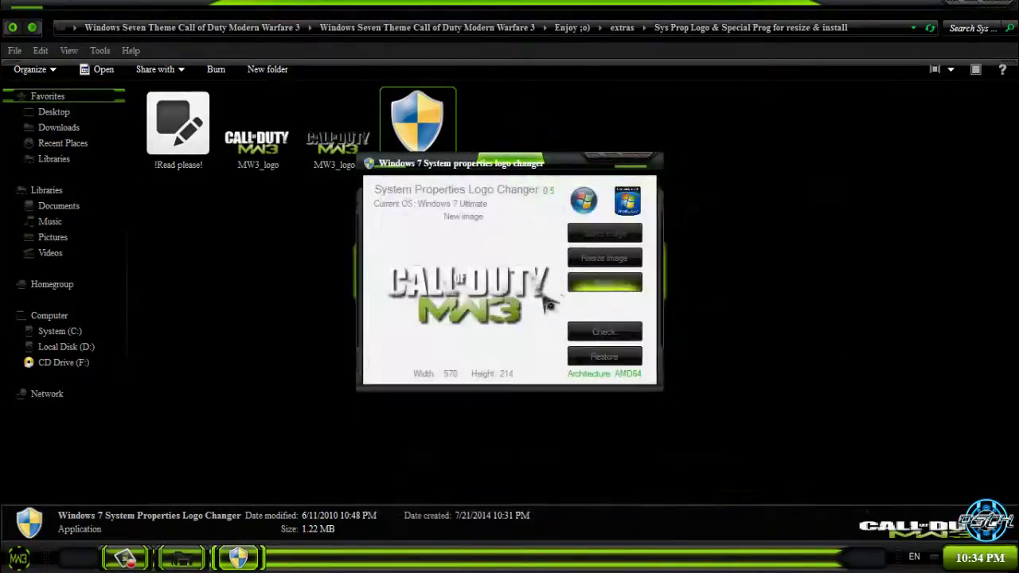
Step: Resize the loaded logo to 250 wide by 93 high and apply it, checking it in the System window before closing the open windows
left_click(604, 257)
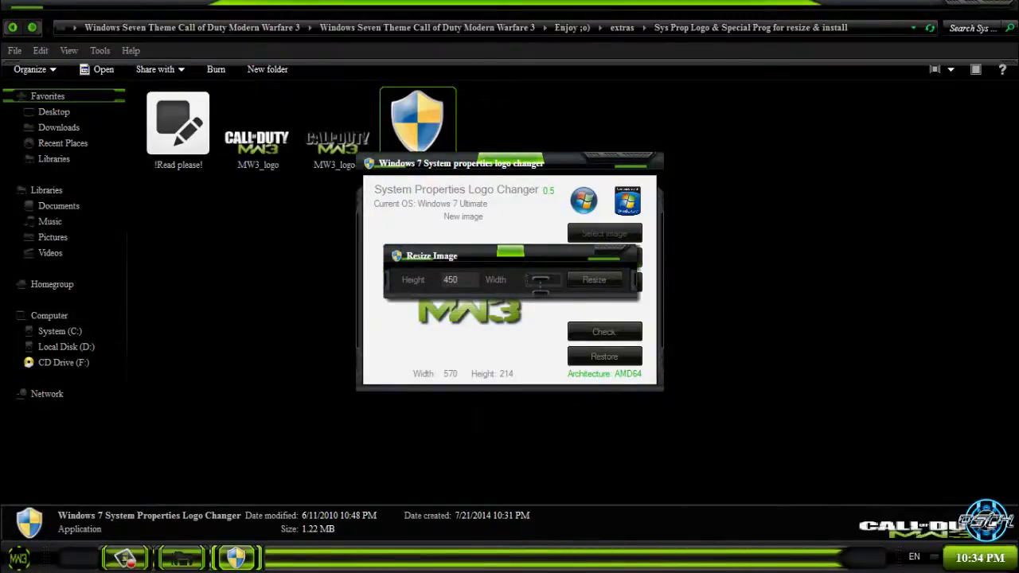
left_click(611, 283)
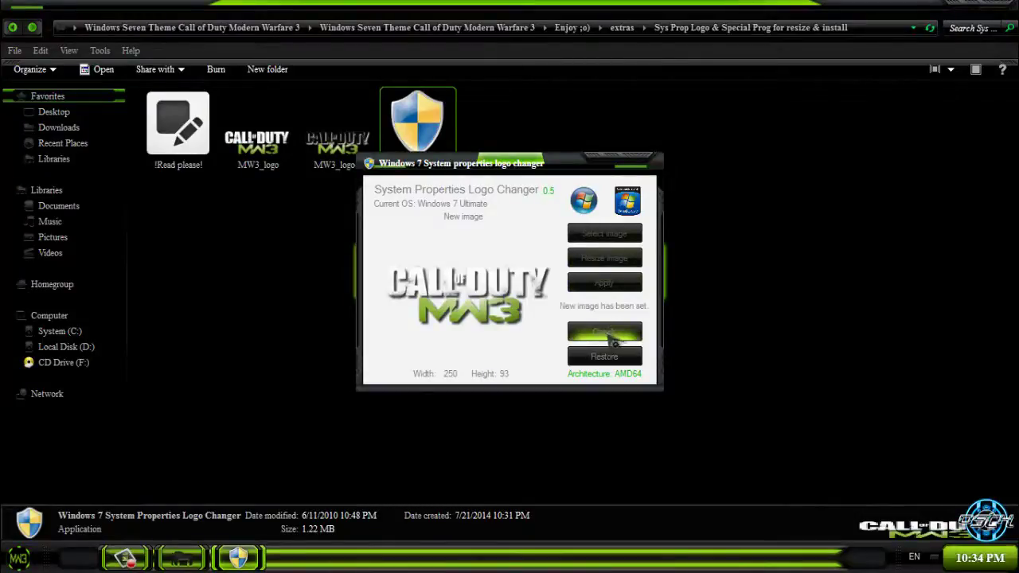
left_click(613, 334)
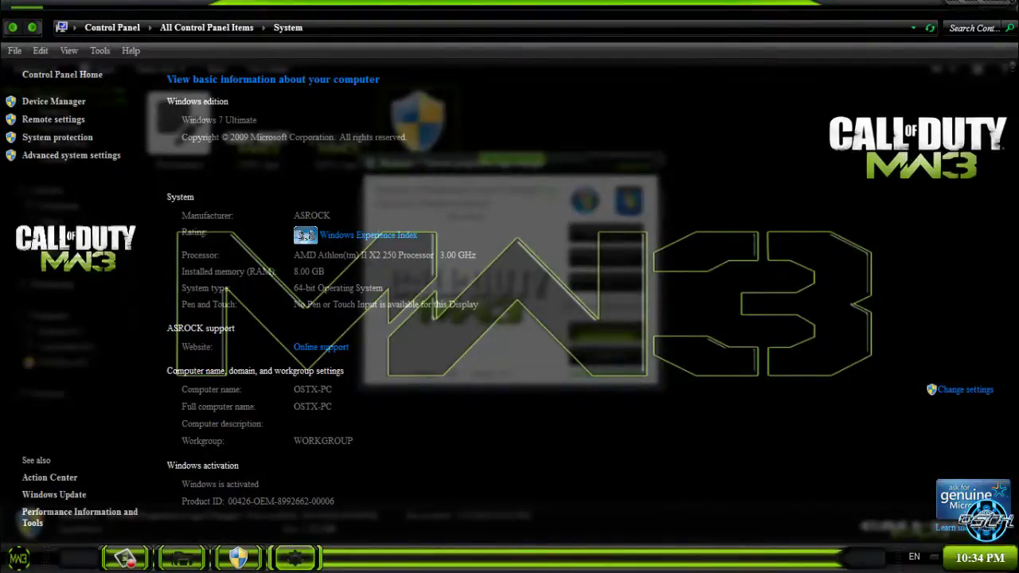
left_click(643, 170)
left_click(1002, 11)
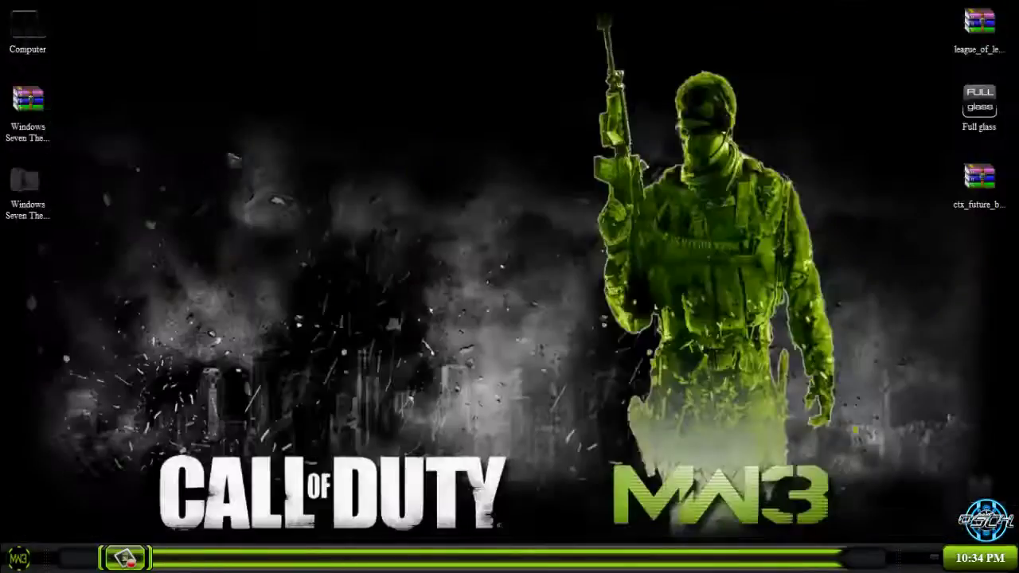
Step: Inspect the theme on the Computer window, moving it around and maximizing it, and close it
double_click(23, 32)
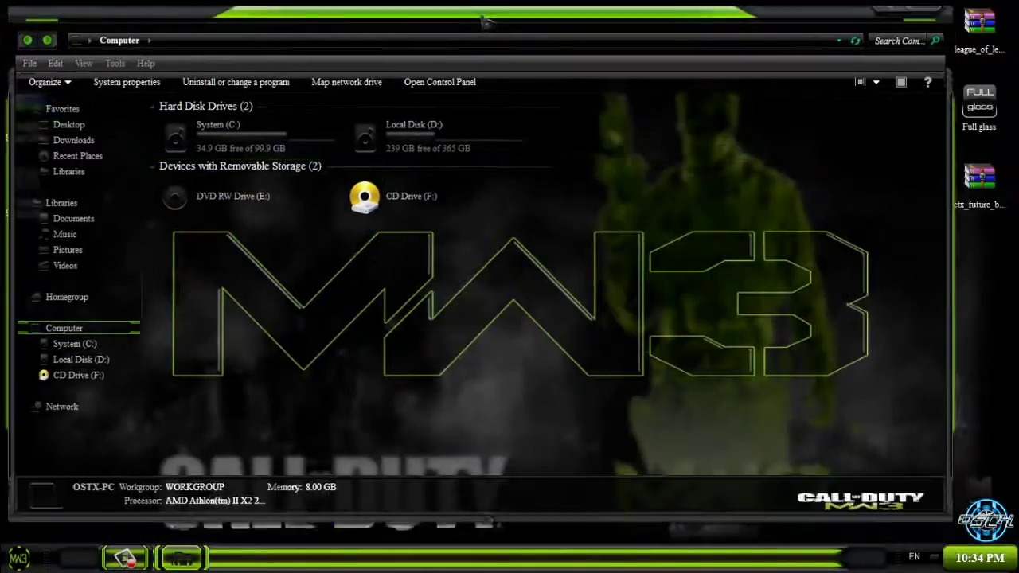
left_click_drag(486, 21, 799, 52)
left_click_drag(605, 28, 605, 2)
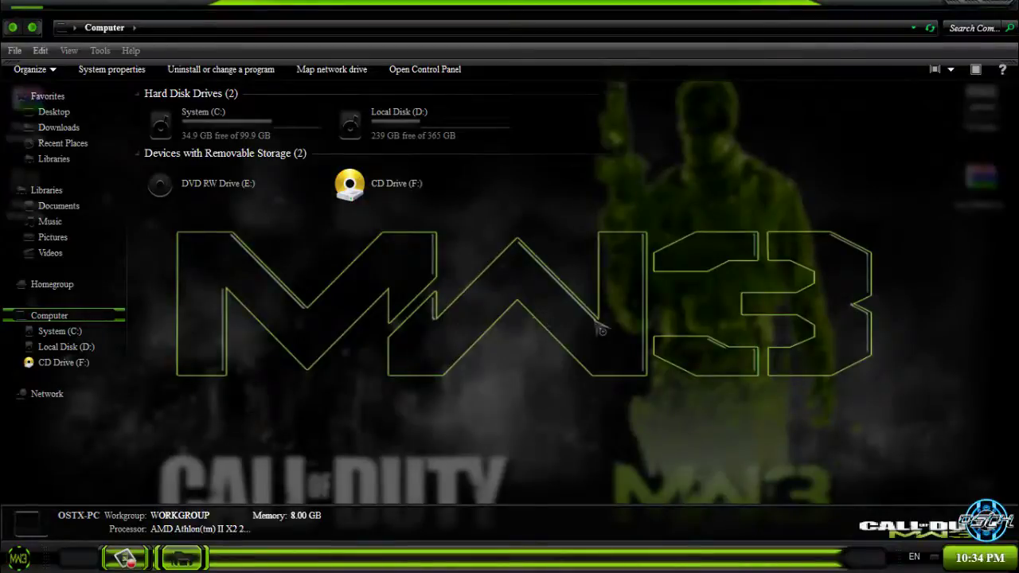
left_click_drag(669, 8, 734, 110)
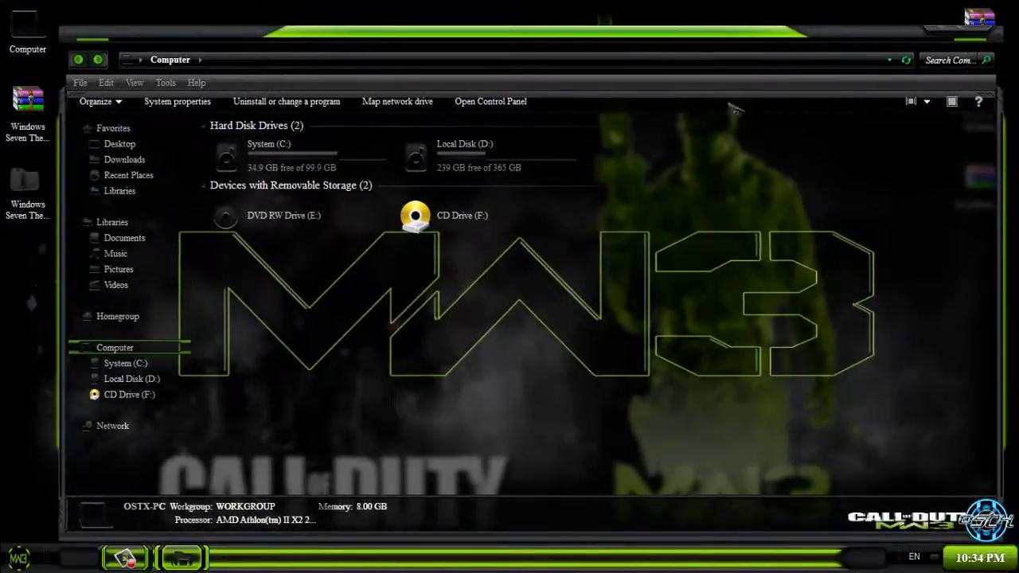
left_click(951, 37)
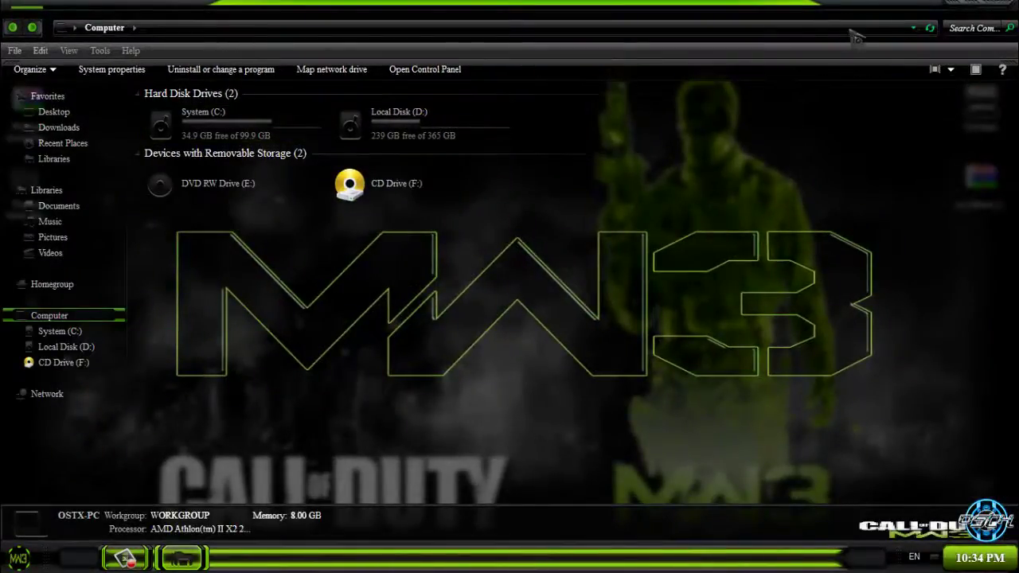
left_click(1004, 11)
Step: View the themed Start menu and Control Panel, and open the computer's system properties in a separate maximized window
left_click(19, 558)
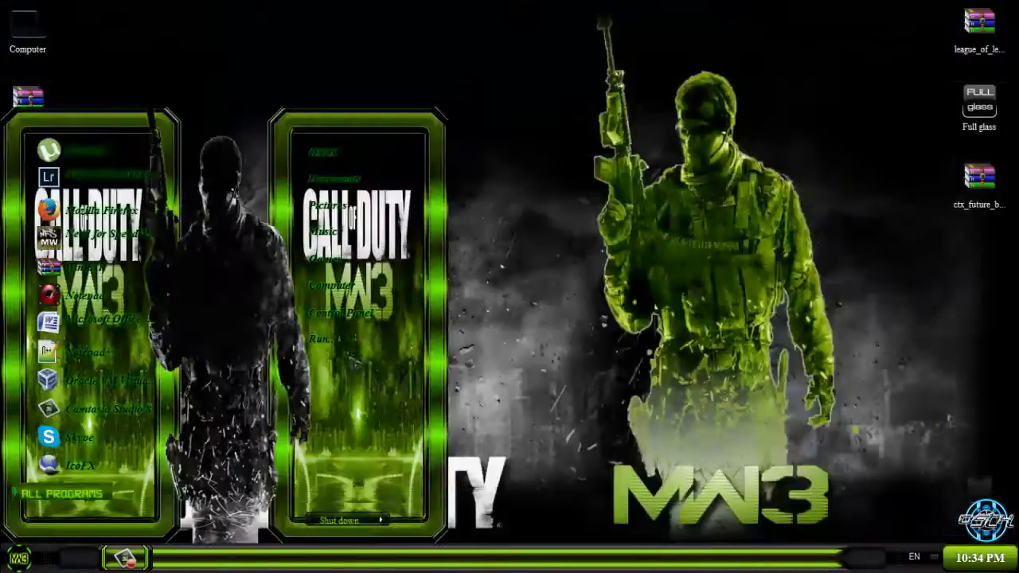
left_click(341, 313)
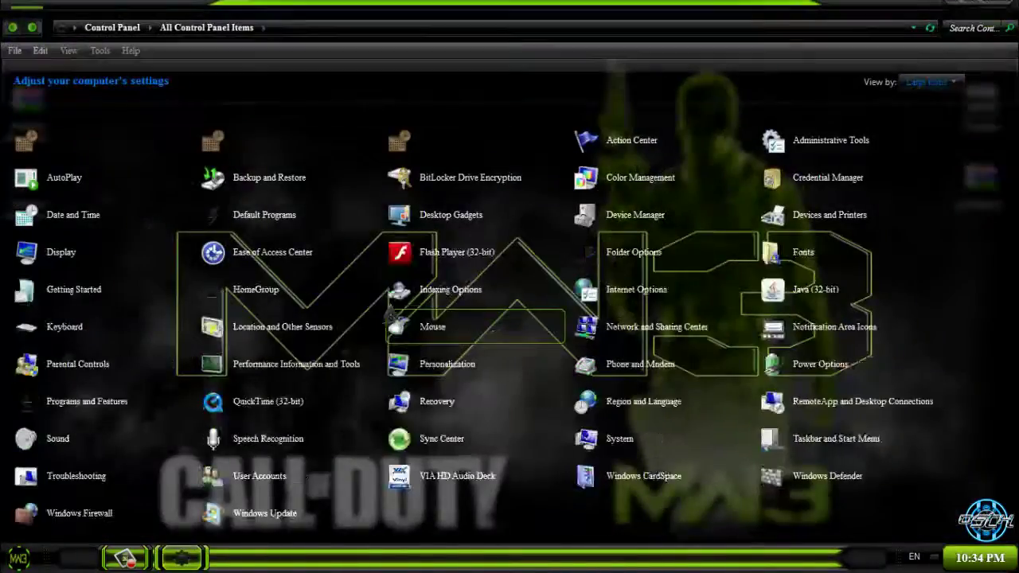
key("super")
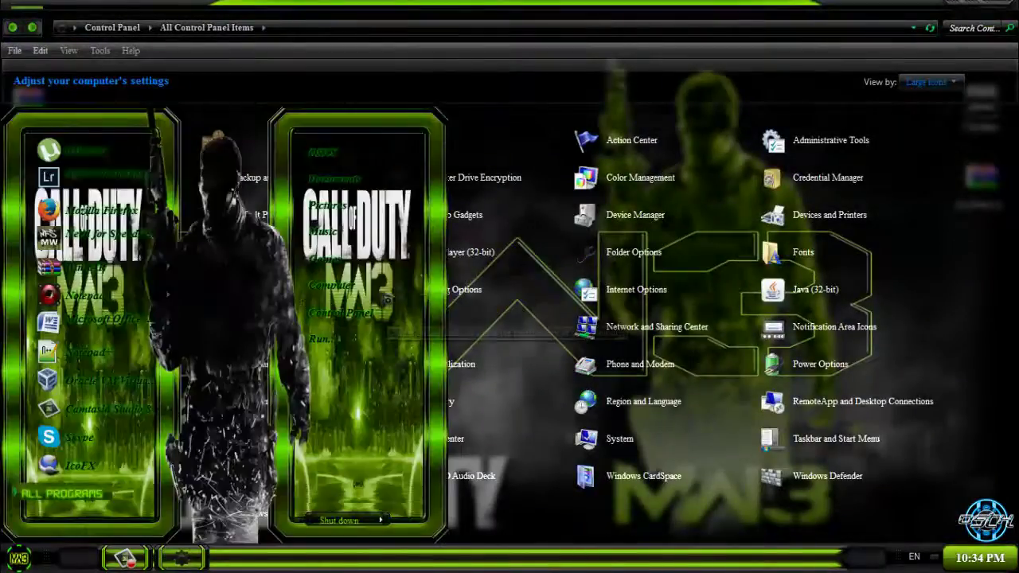
right_click(382, 288)
left_click(436, 459)
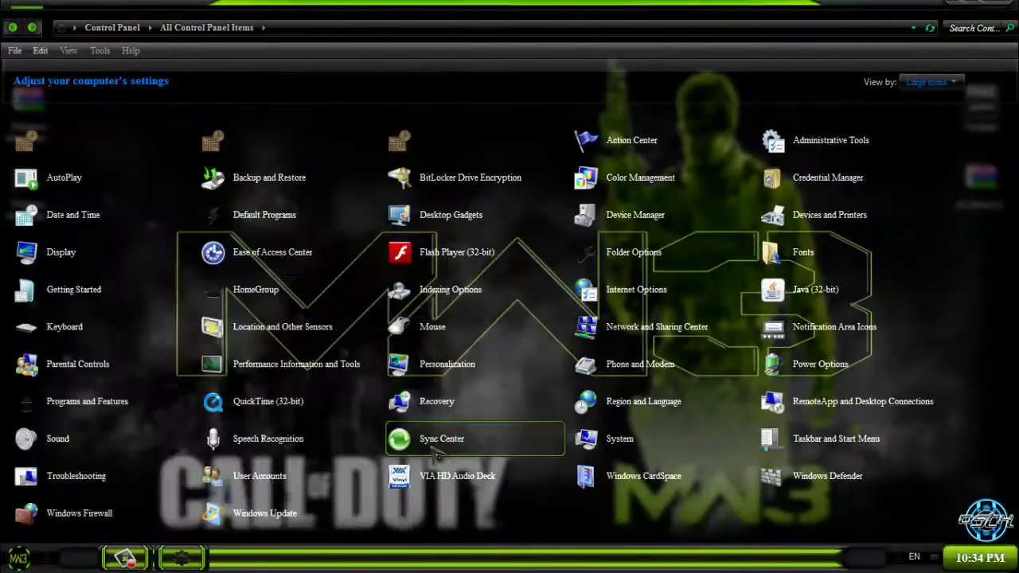
double_click(271, 15)
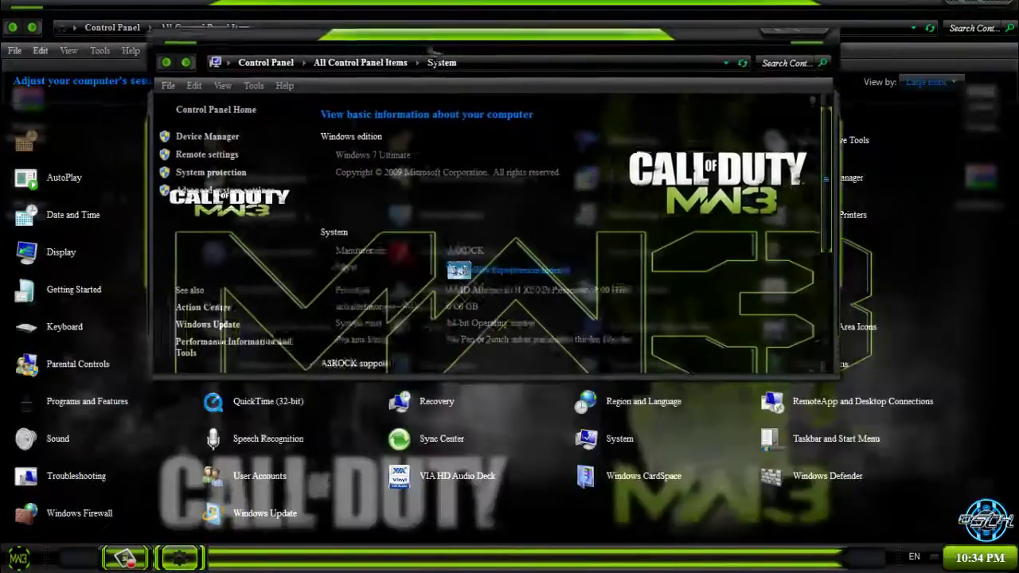
left_click(828, 57)
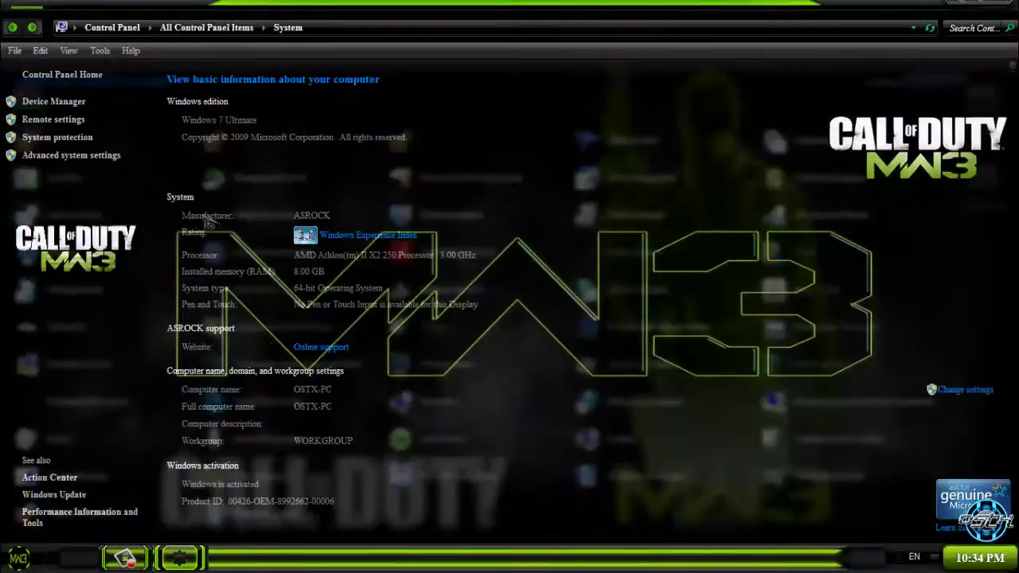
Step: Restore the System and Control Panel windows over the desktop to compare their transparency, and close both
double_click(267, 10)
double_click(838, 28)
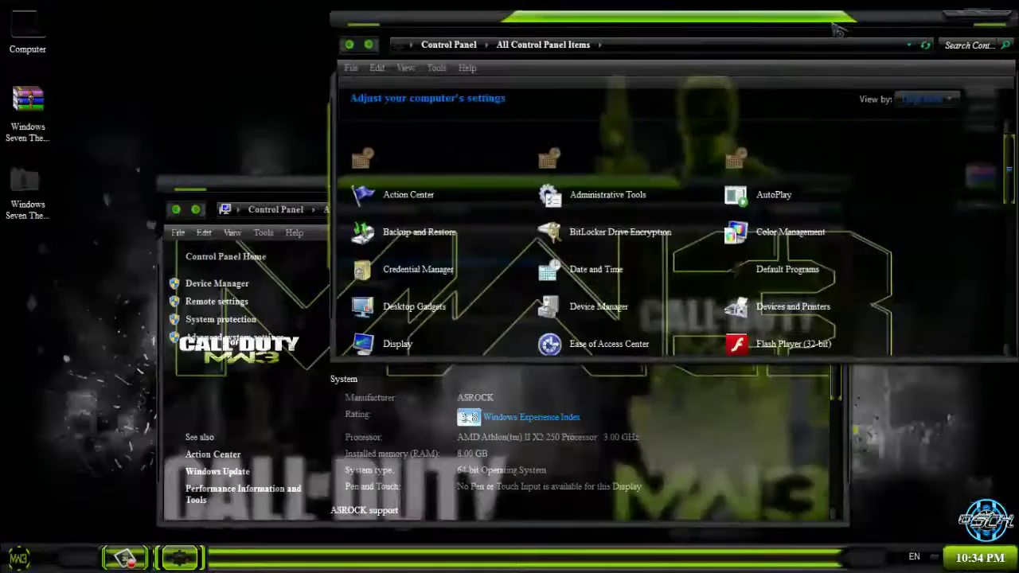
left_click_drag(296, 197, 133, 159)
left_click(694, 152)
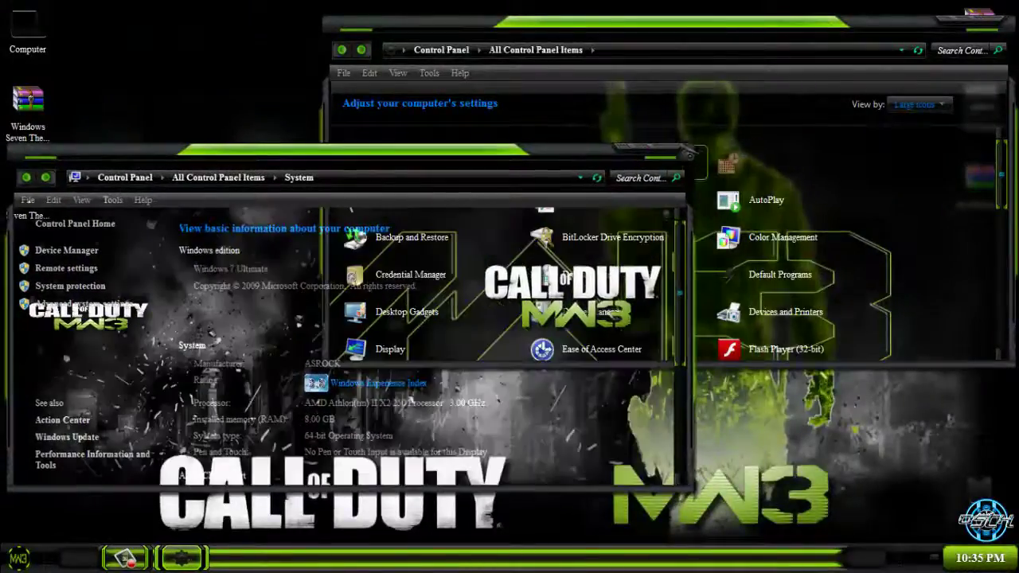
left_click(992, 18)
Step: Open the desktop background settings from a maximized Personalization window
right_click(412, 169)
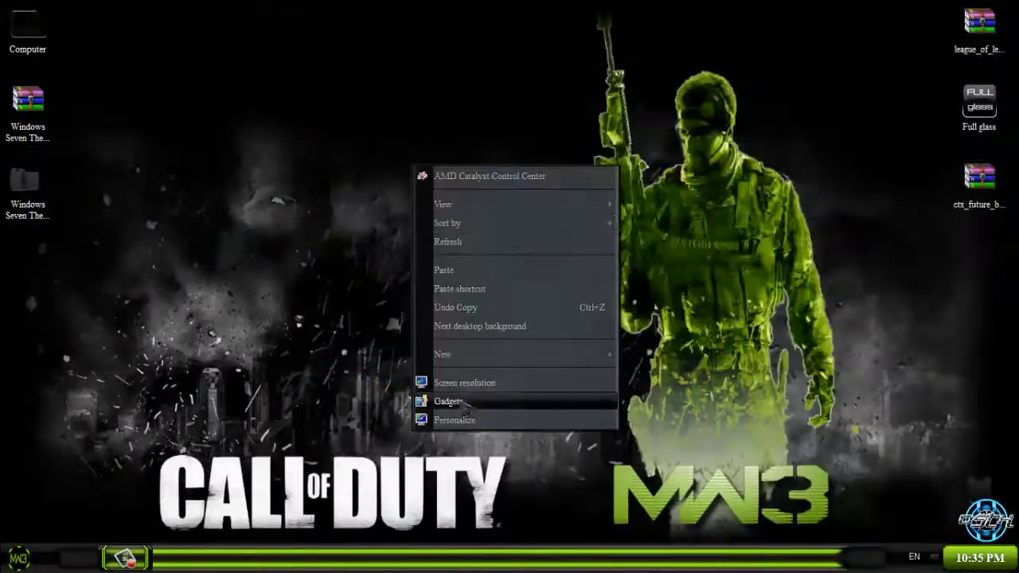
left_click(445, 419)
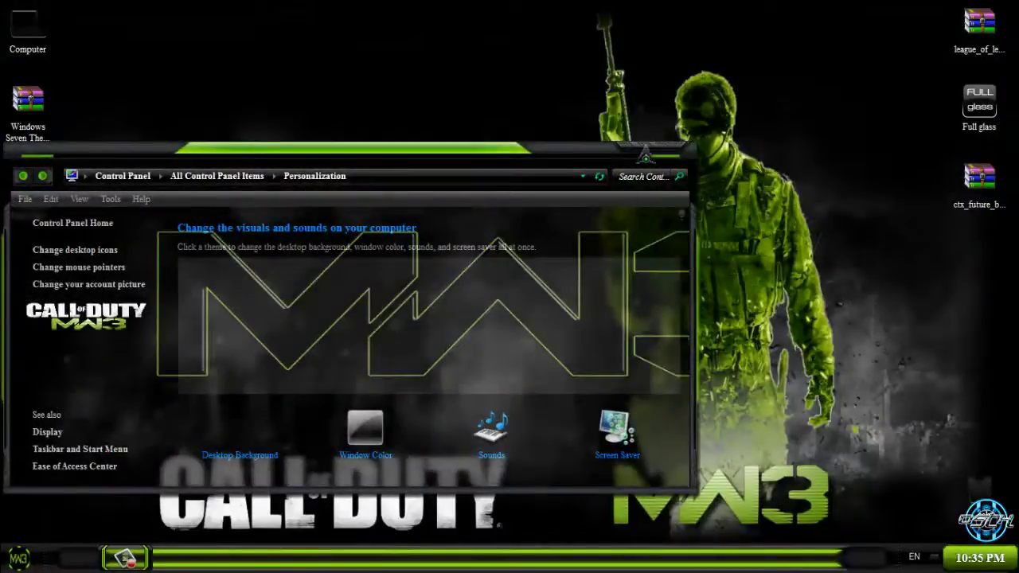
double_click(645, 151)
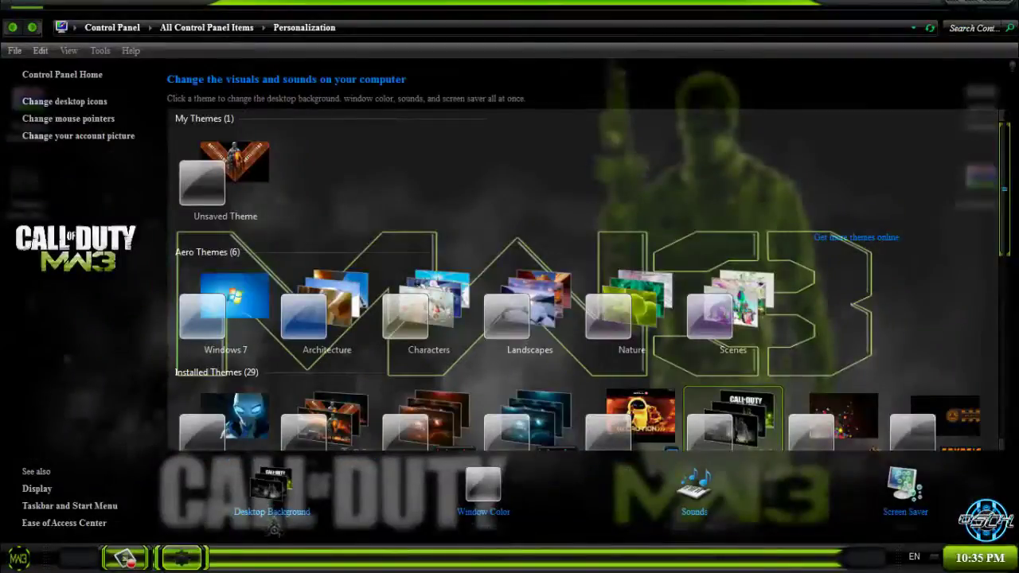
left_click(272, 514)
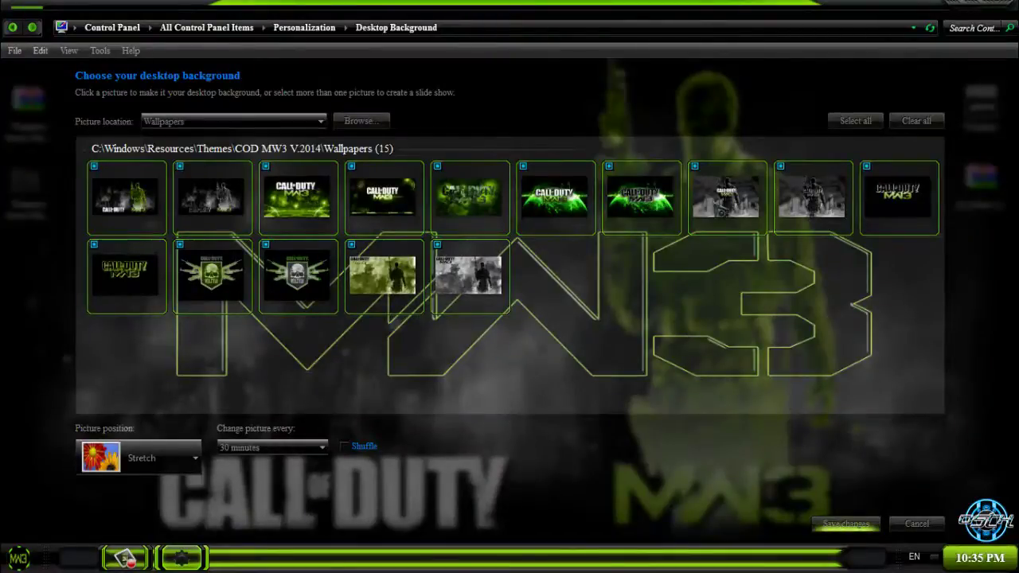
Step: Try the grey soldier, green soldier and bright green Call of Duty MW3 wallpapers, previewing each on the desktop
left_click(733, 199)
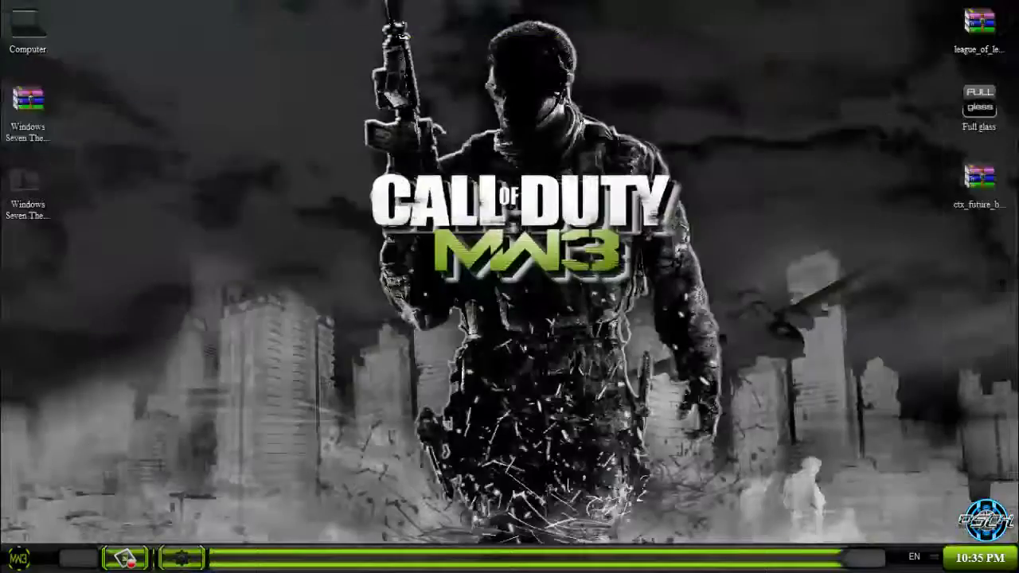
left_click(182, 557)
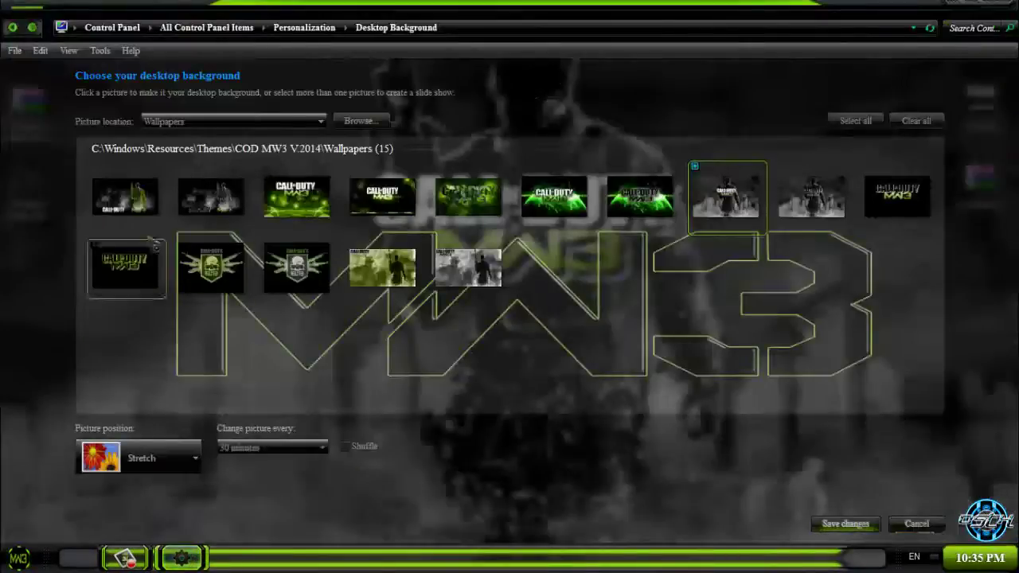
left_click(139, 203)
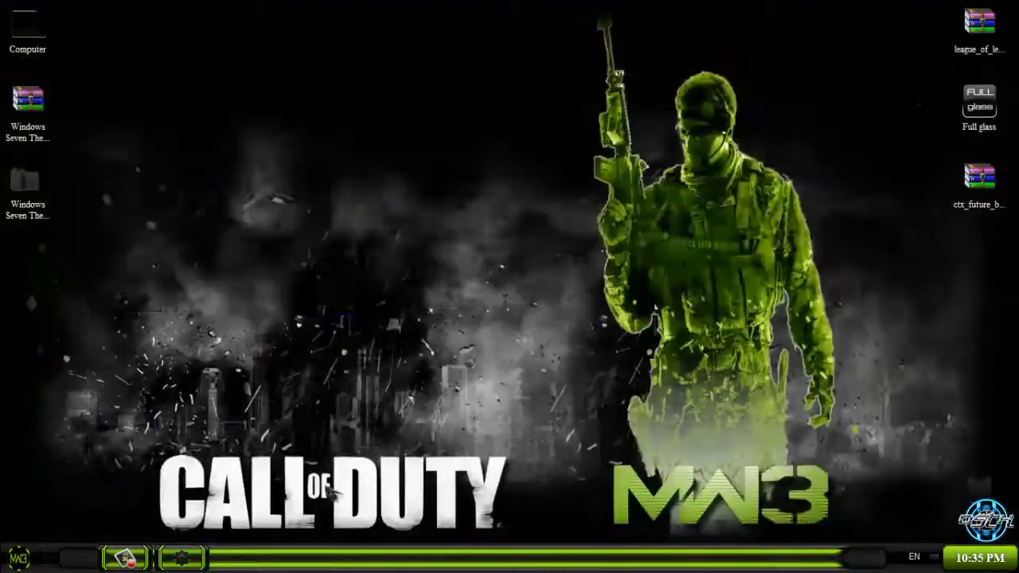
left_click(181, 557)
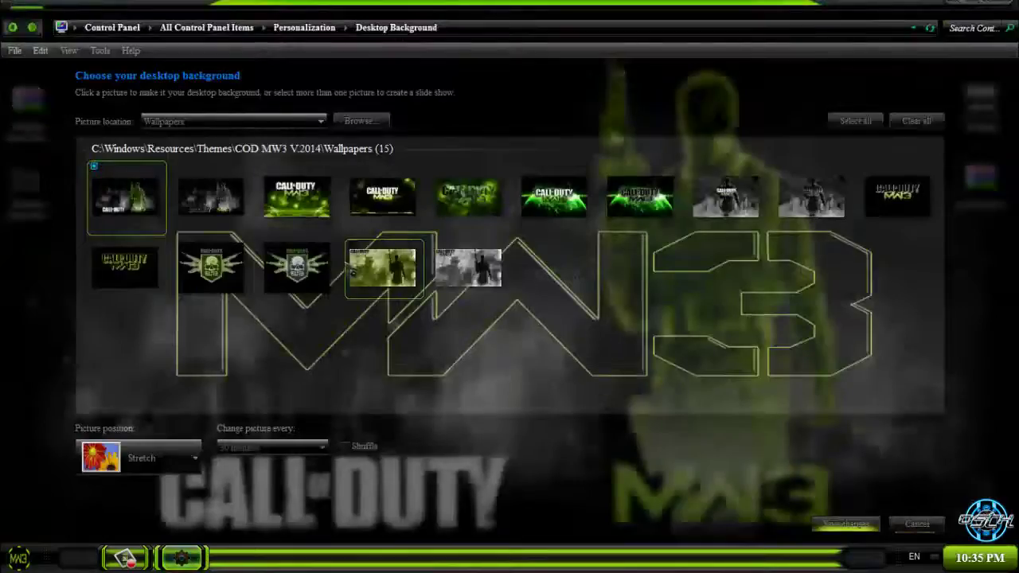
left_click(296, 196)
left_click(955, 8)
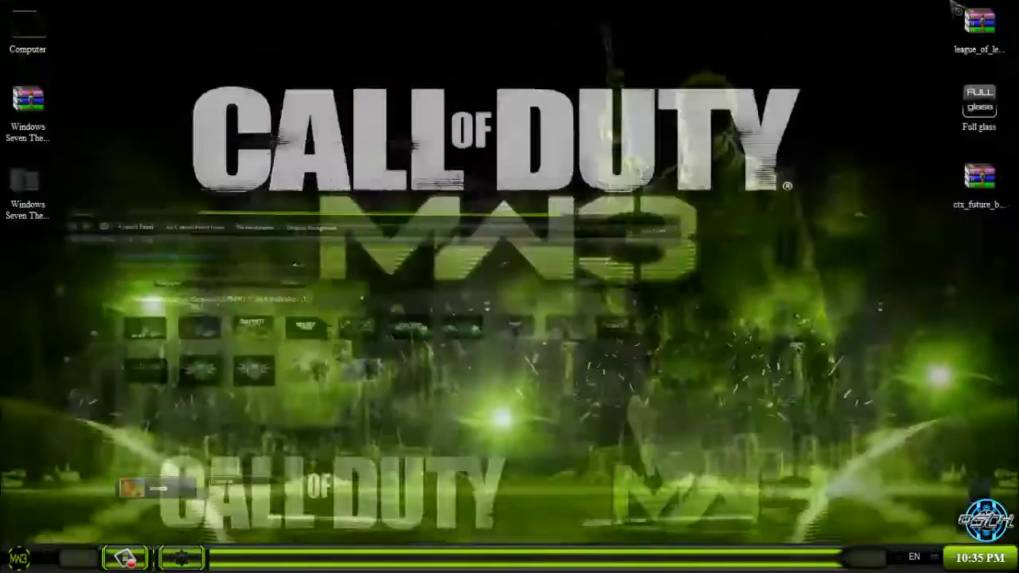
key("super")
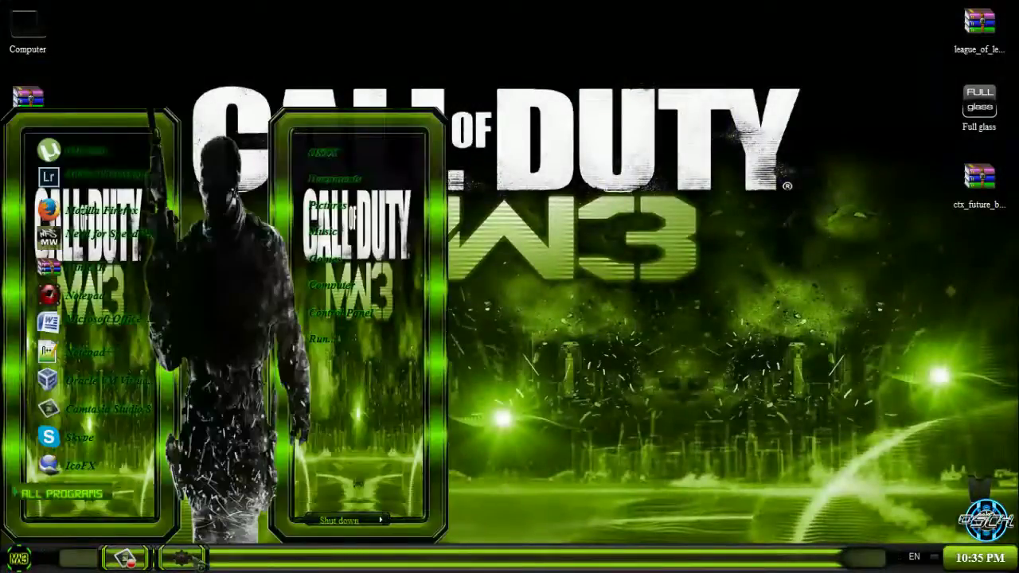
left_click(183, 557)
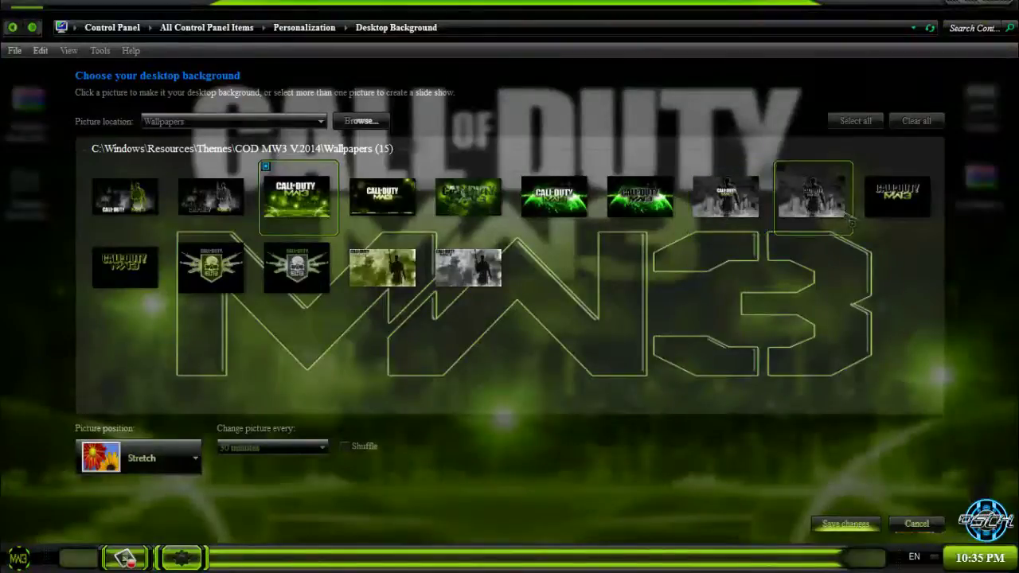
Step: Set the black wallpaper with the dark Call of Duty lettering and green MW3 as desktop background, save it and close Personalization
left_click(897, 196)
left_click(952, 6)
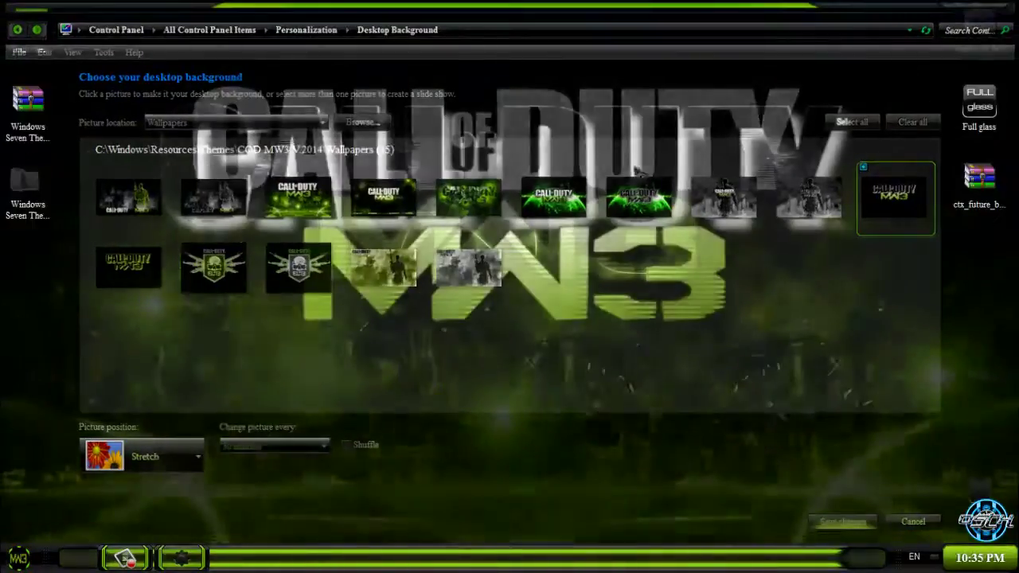
key("super")
key("super")
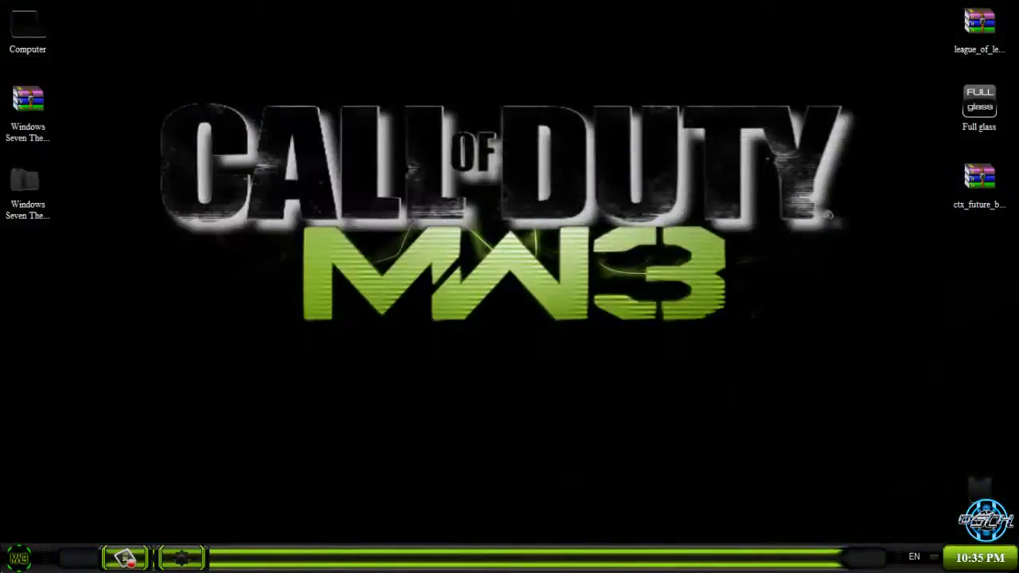
left_click(183, 557)
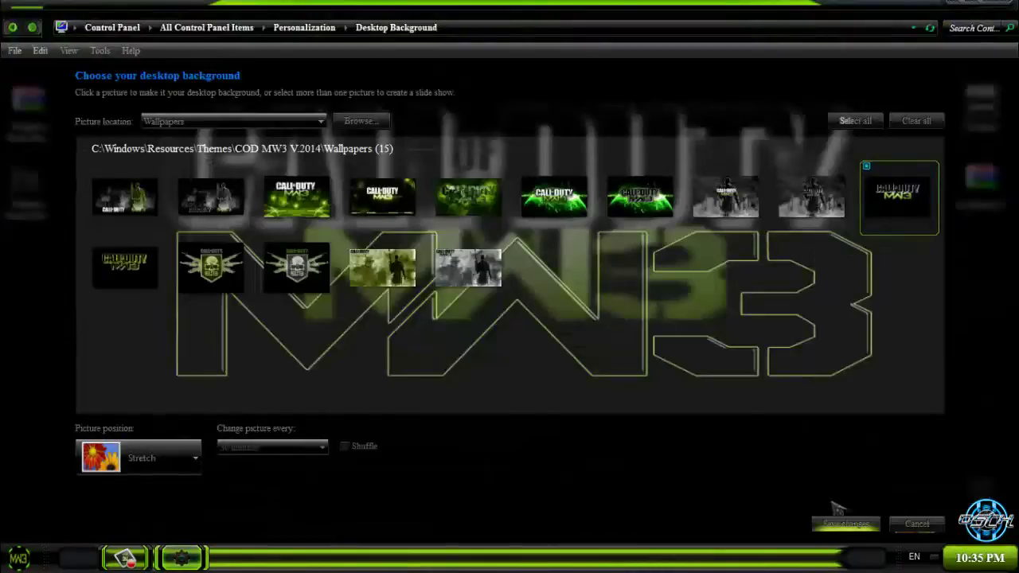
left_click(844, 527)
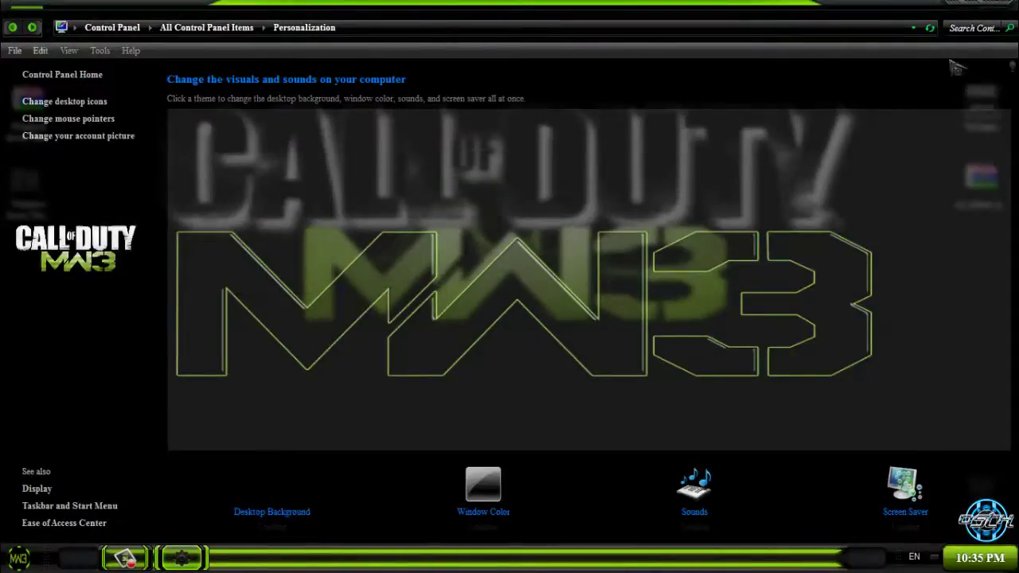
left_click(1005, 12)
right_click(463, 204)
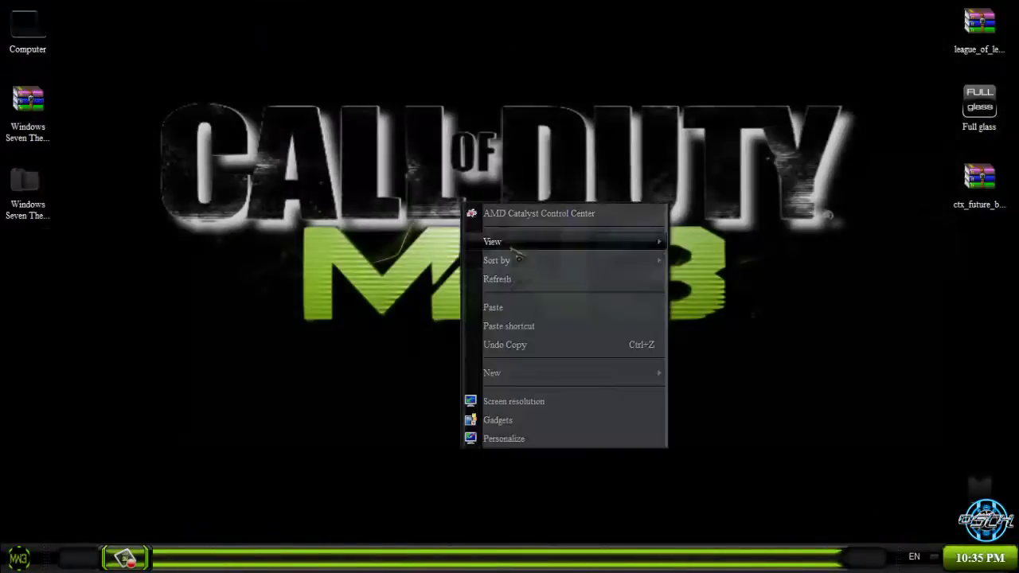
left_click(519, 279)
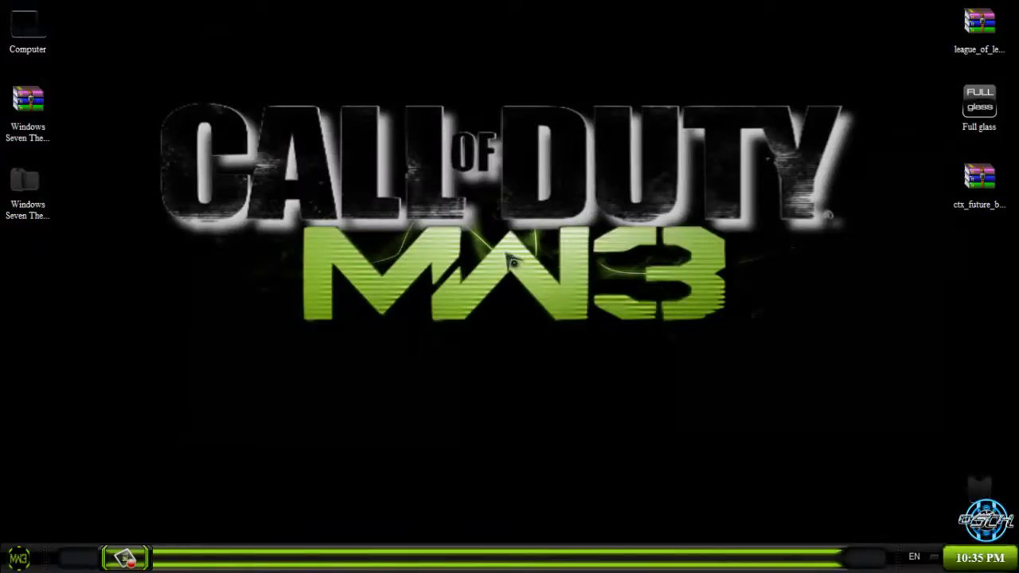
right_click(342, 162)
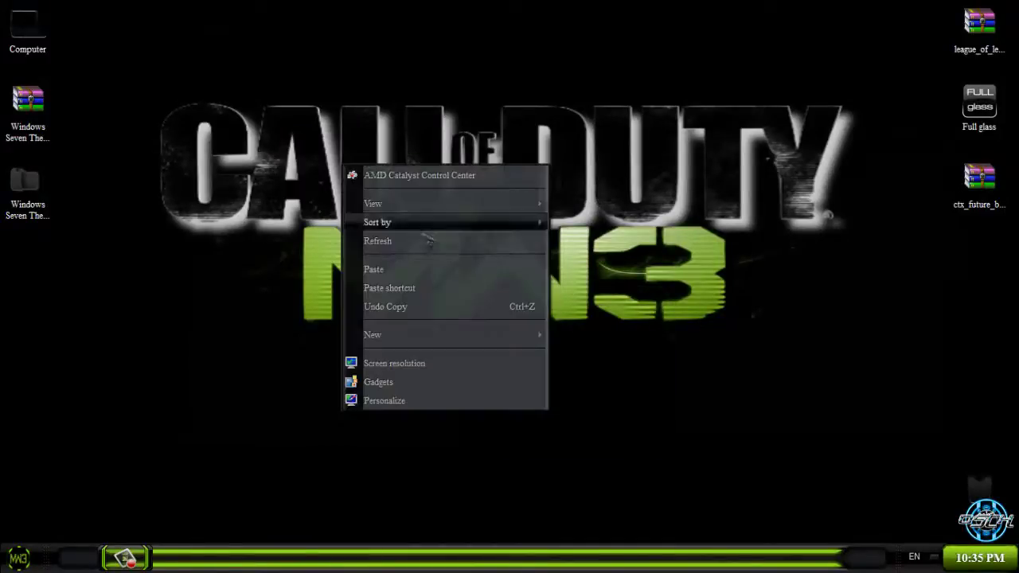
left_click(354, 236)
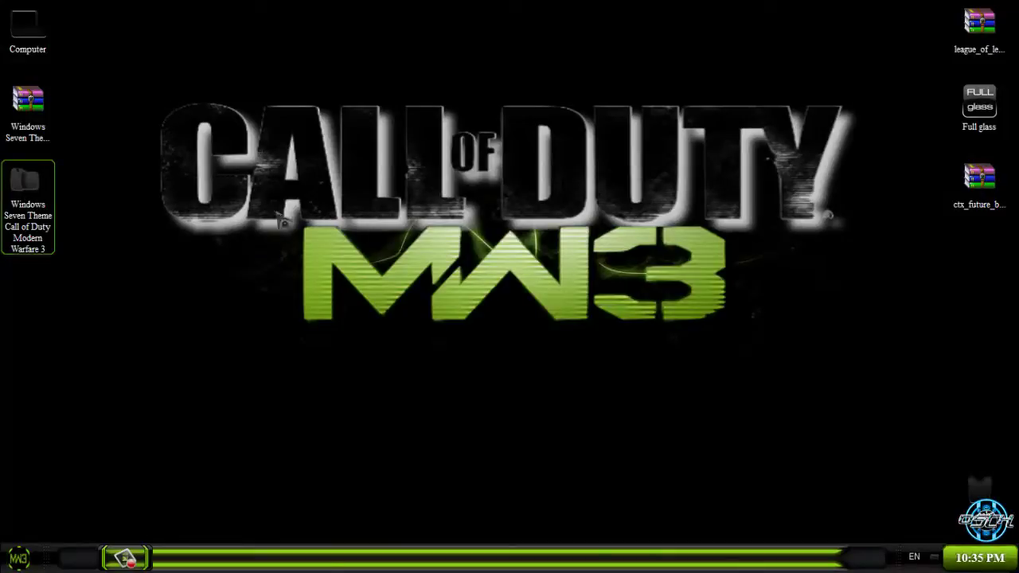
Step: Browse the Windows Seven Theme Call of Duty Modern Warfare 3 folder through Enjoy ;o) to its extras subfolder, and close the window
double_click(45, 219)
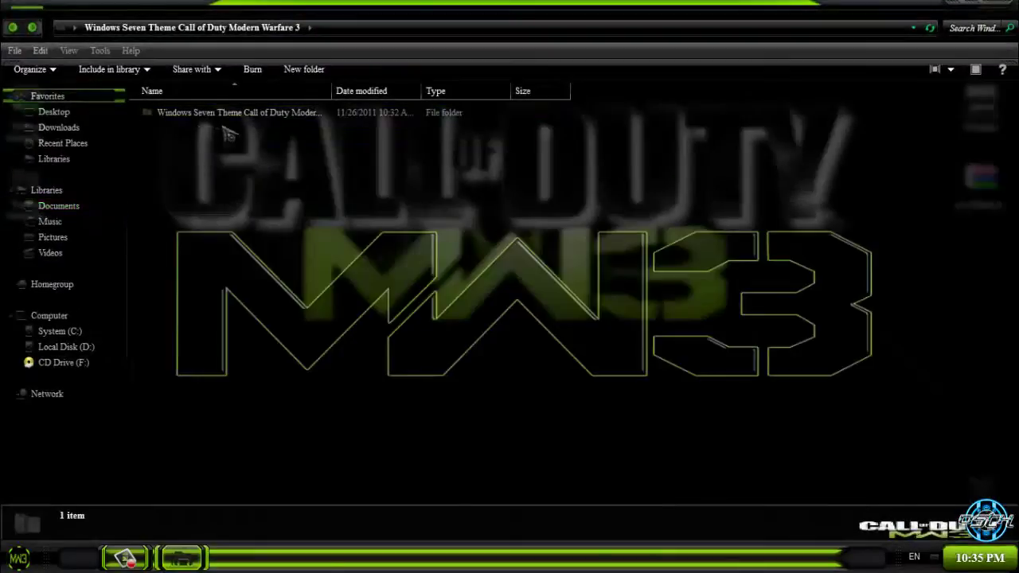
double_click(302, 119)
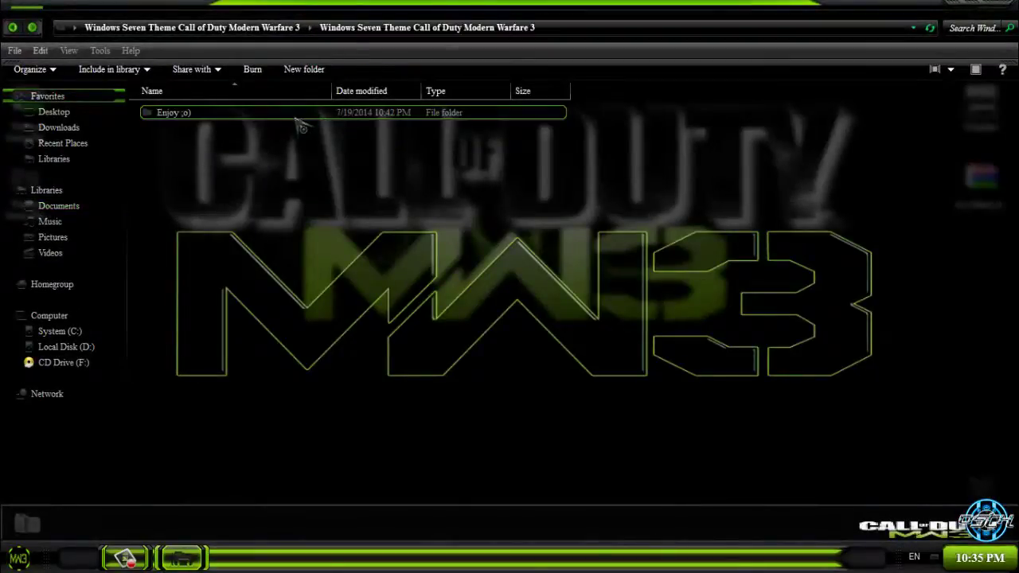
double_click(263, 120)
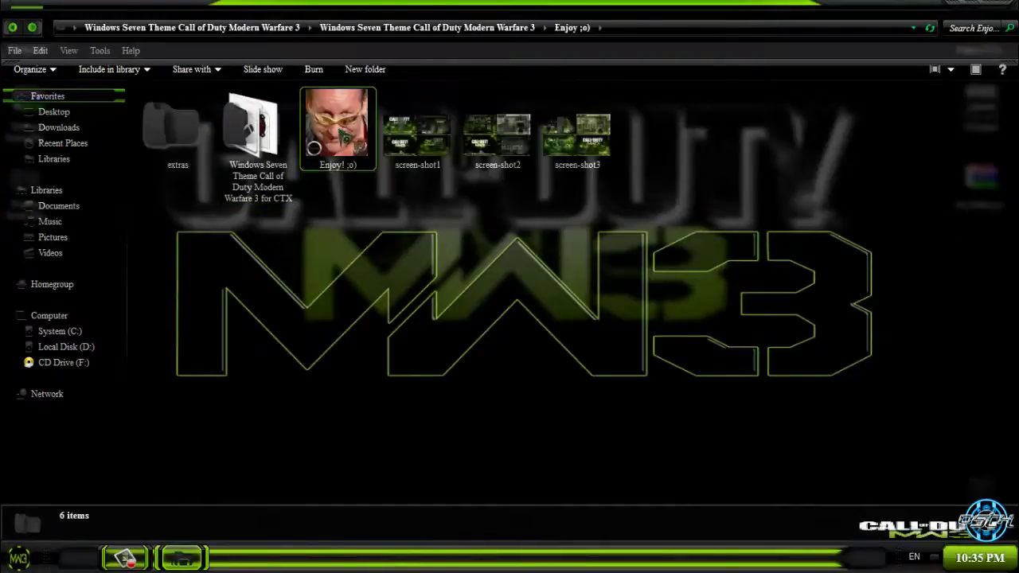
double_click(189, 142)
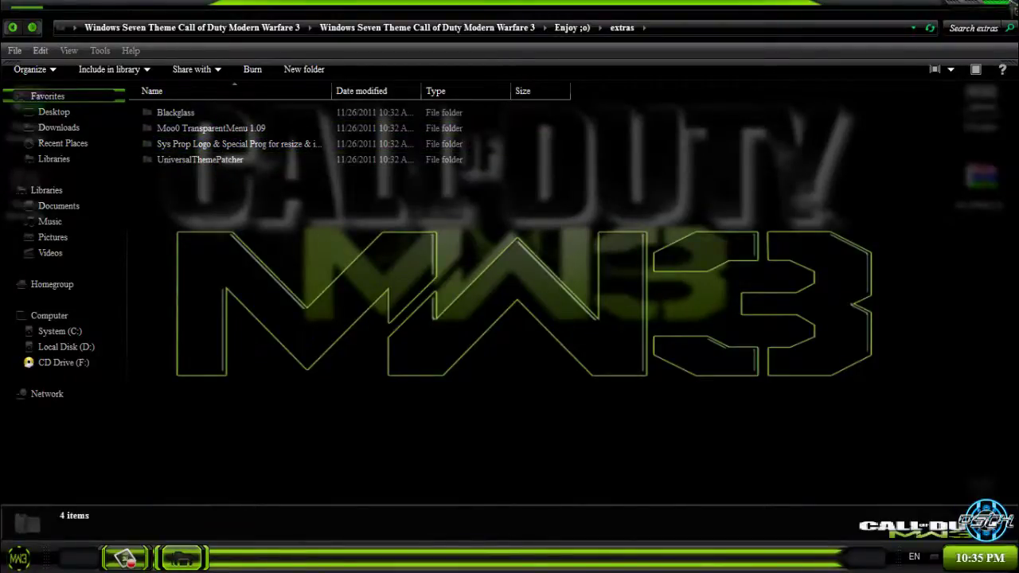
key("alt+F4")
right_click(521, 160)
left_click(335, 283)
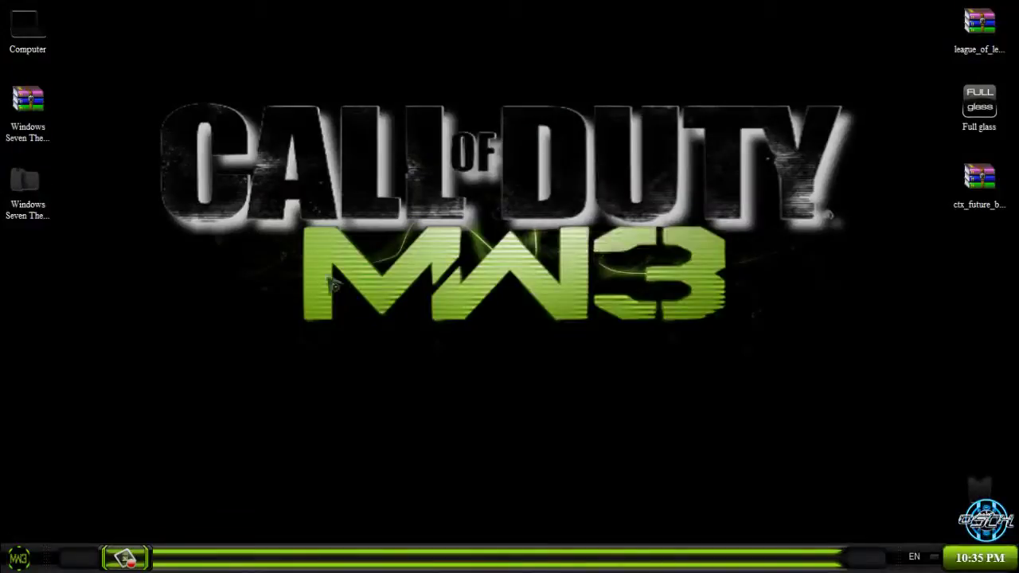